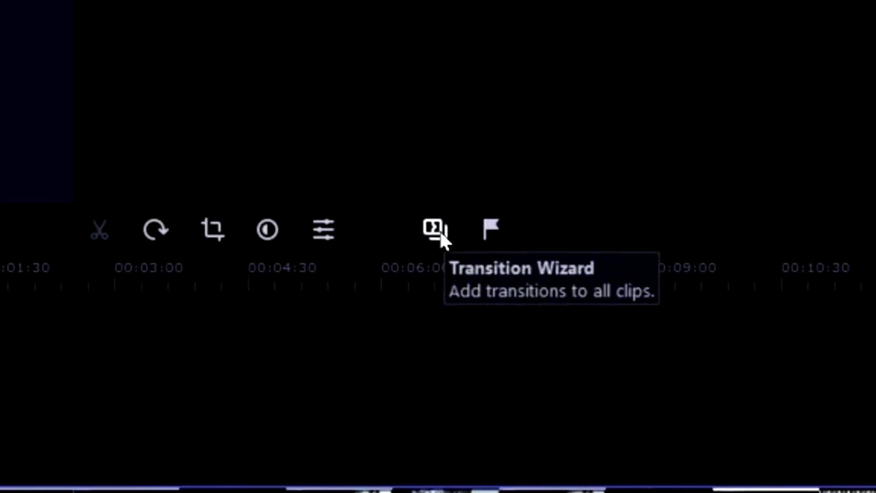
Step: Open the Transition Wizard settings and scroll through the Transition style options
click(439, 229)
click(277, 78)
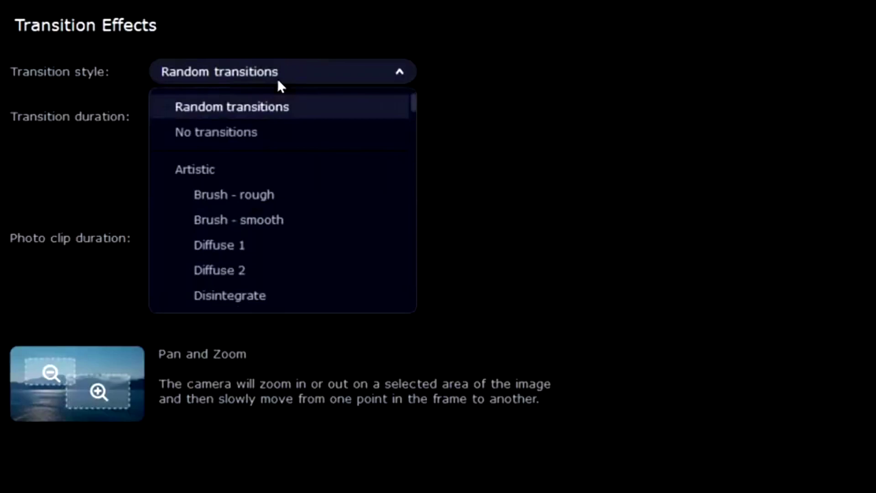
scroll(300, 180, down, 1)
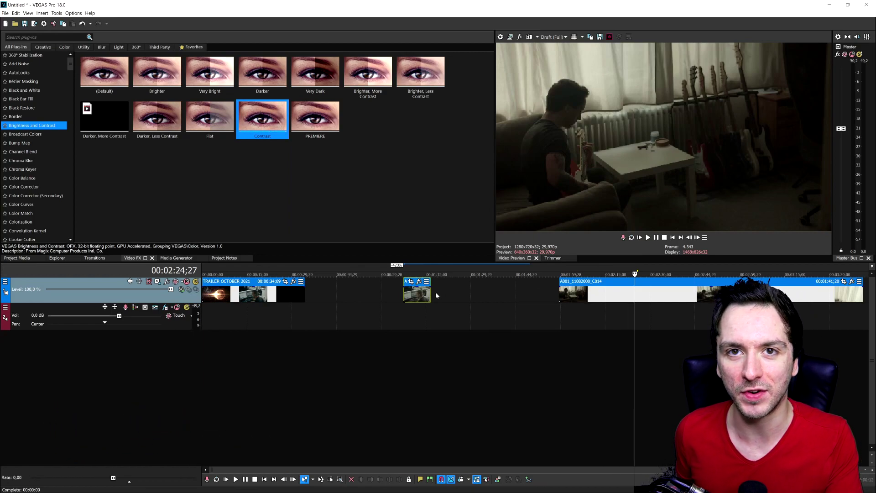
click(672, 237)
scroll(280, 292, up, 3)
click(281, 292)
right_click(280, 292)
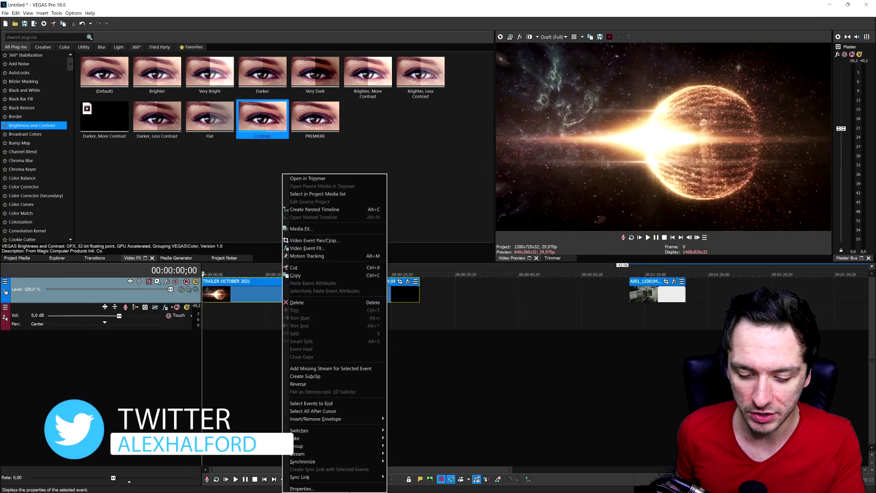
click(351, 488)
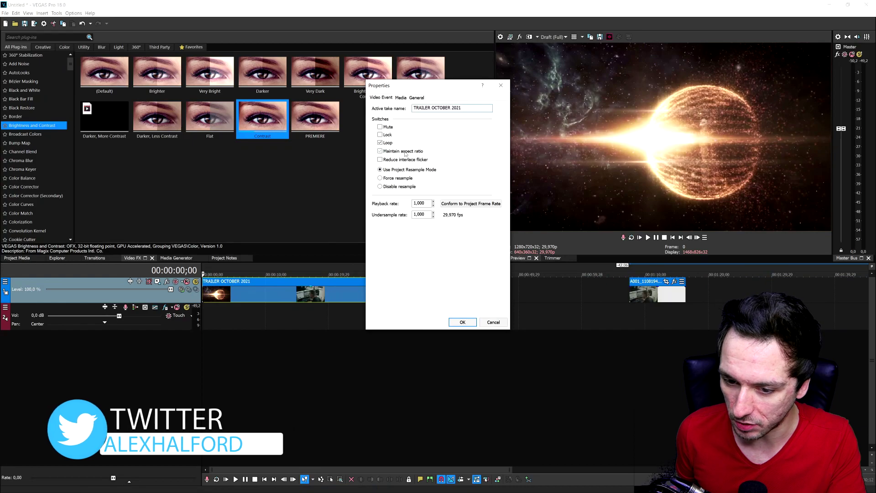
key(Return)
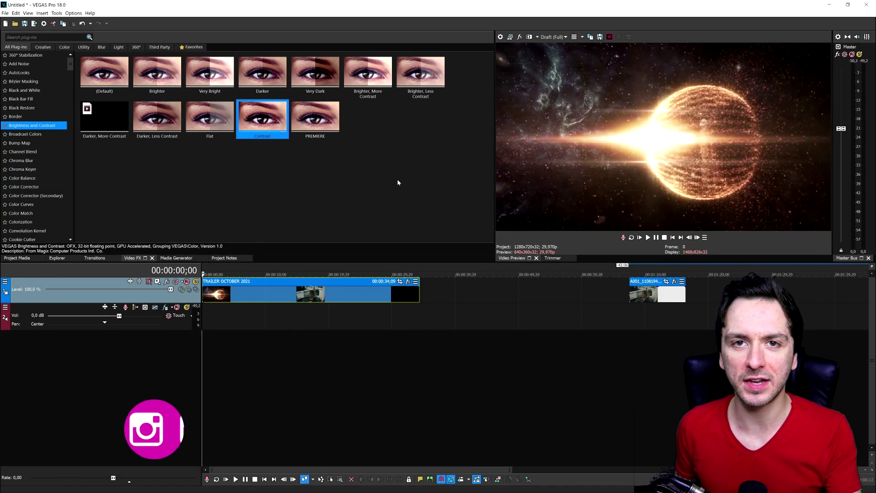
scroll(300, 270, up, 1)
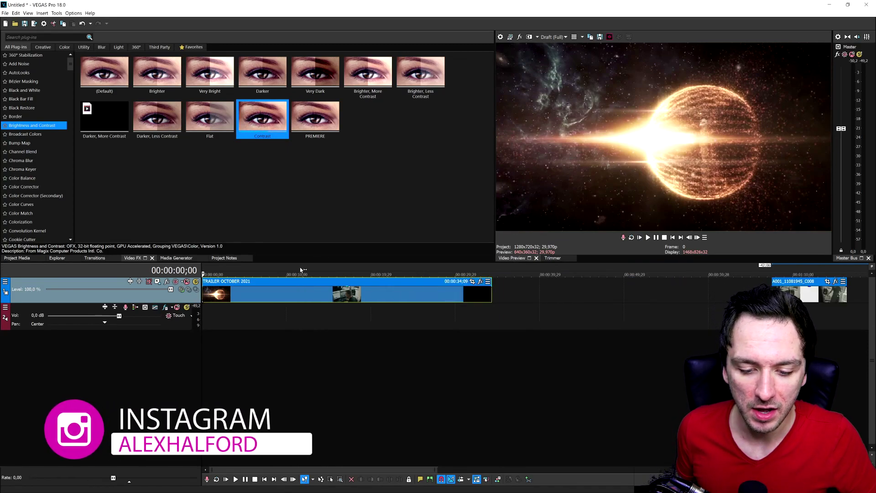
scroll(300, 269, up, 1)
scroll(300, 270, down, 1)
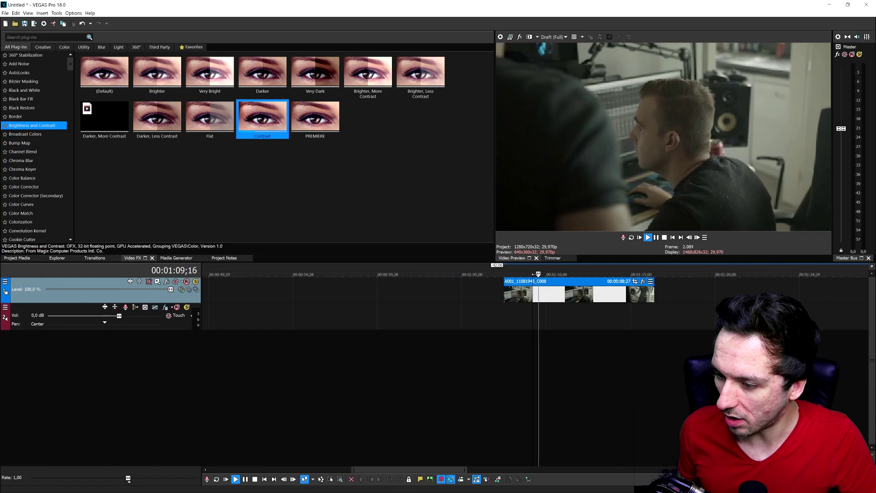
Step: Play back the trailer from several points to review the current edit
key(space)
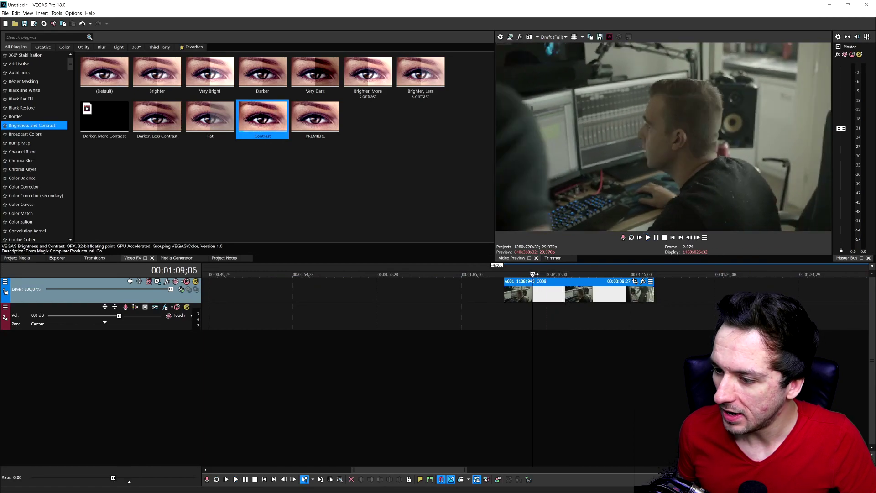
key(space)
key(space)
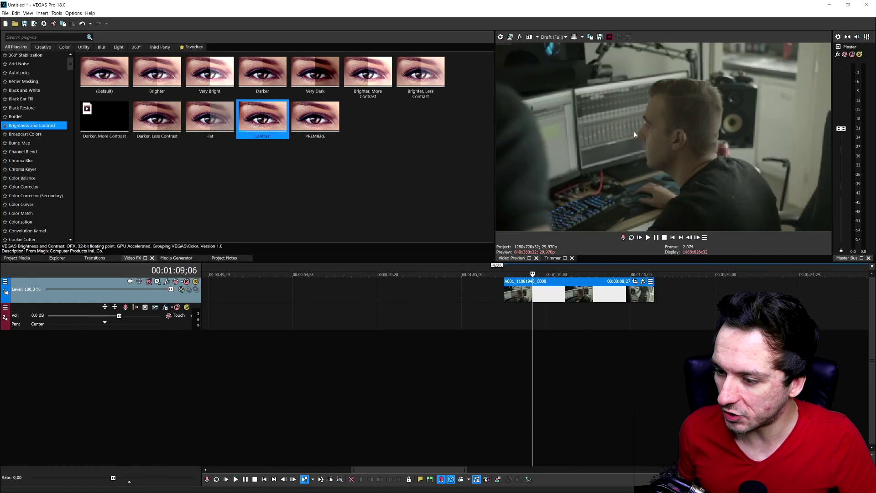
scroll(496, 273, down, 3)
click(496, 272)
key(space)
scroll(496, 273, up, 3)
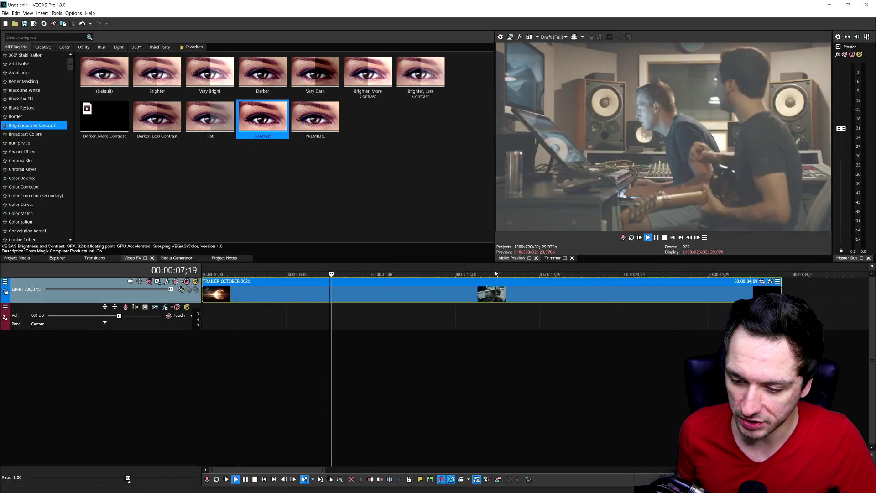
click(411, 269)
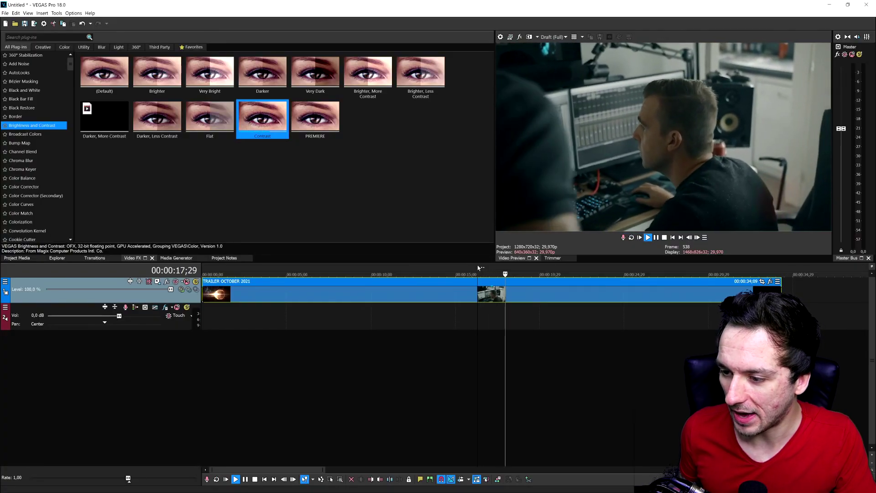
scroll(499, 304, up, 2)
scroll(500, 303, down, 5)
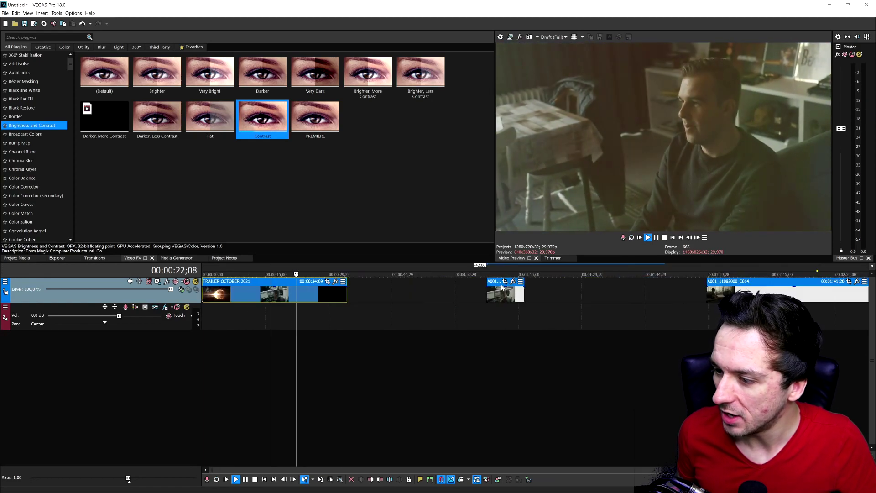
scroll(500, 284, down, 2)
key(space)
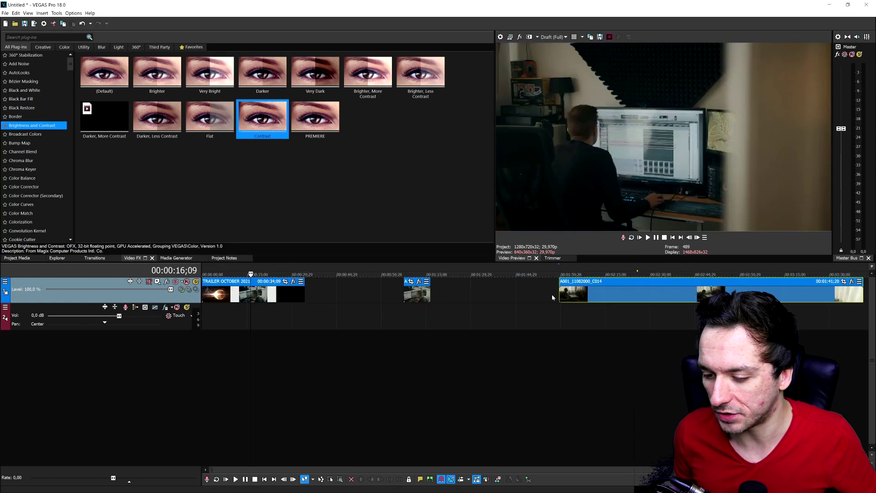
Step: Drag the A001_11082000_C014 clip earlier and return the playhead to about 1:09
drag(599, 294, 524, 294)
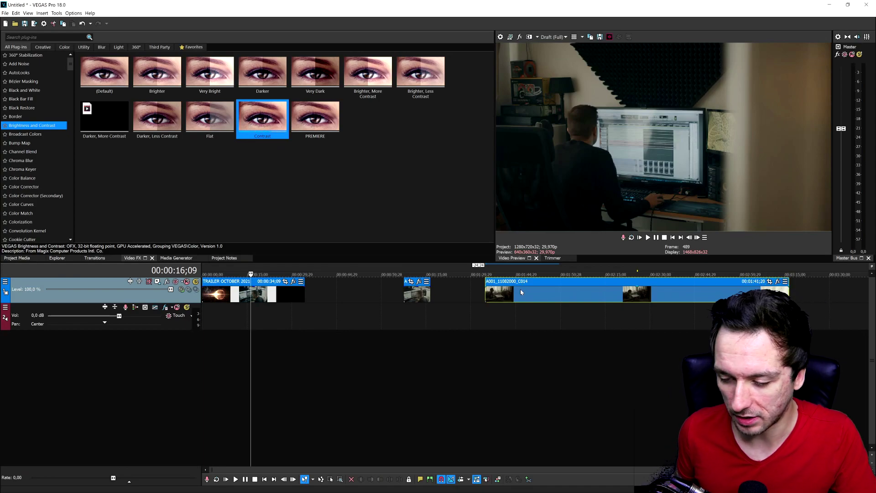
drag(560, 274, 622, 274)
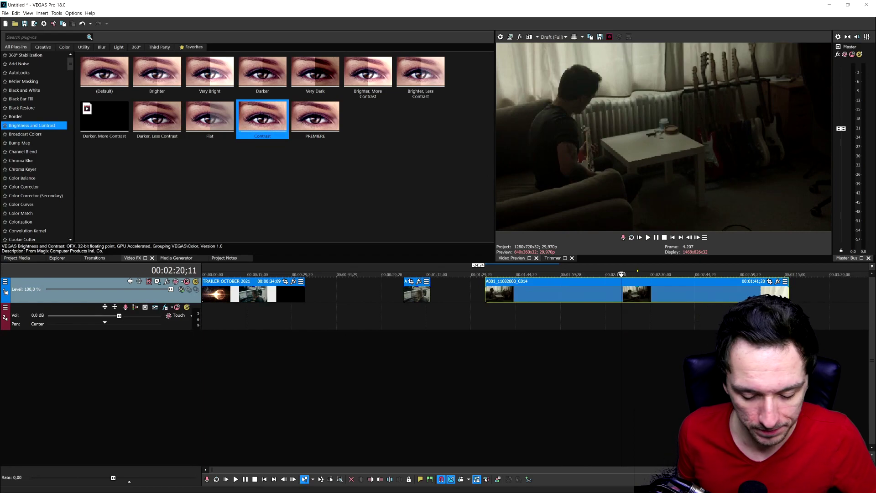
click(415, 281)
scroll(555, 280, up, 2)
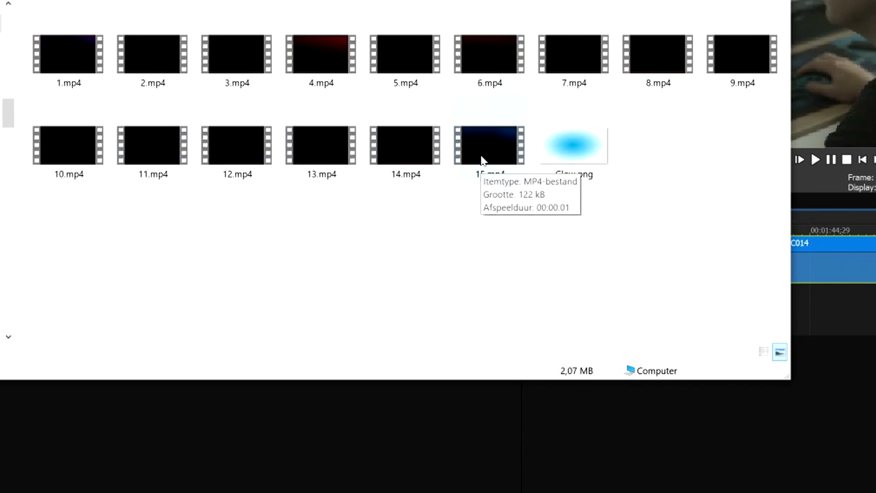
Step: Drop 15.mp4 onto a new top track above the A001_11082000_C014 footage
drag(481, 160, 798, 242)
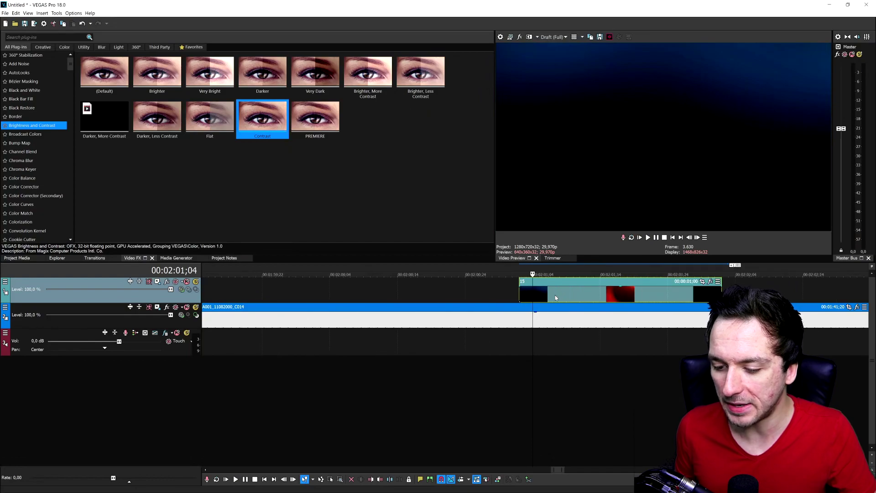
Step: Give clip 15 a seven-frame fade-in and a fade-out, and raise its opacity between them
scroll(555, 298, down, 4)
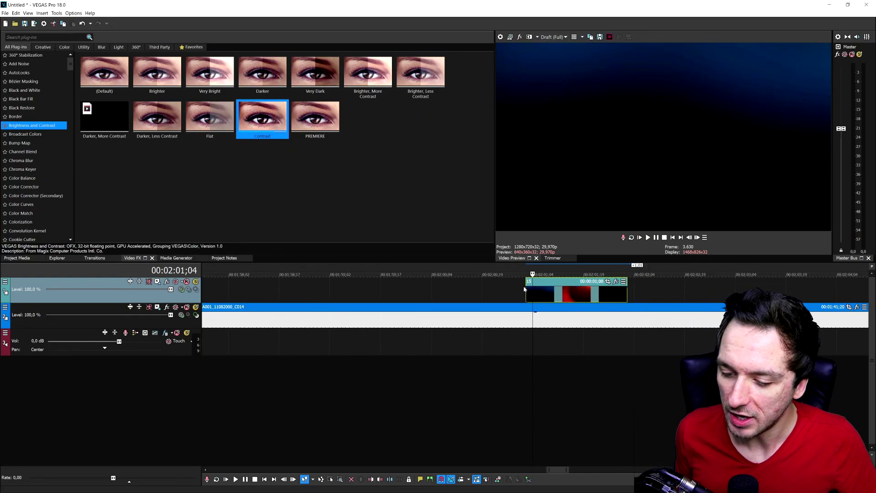
drag(526, 289, 550, 290)
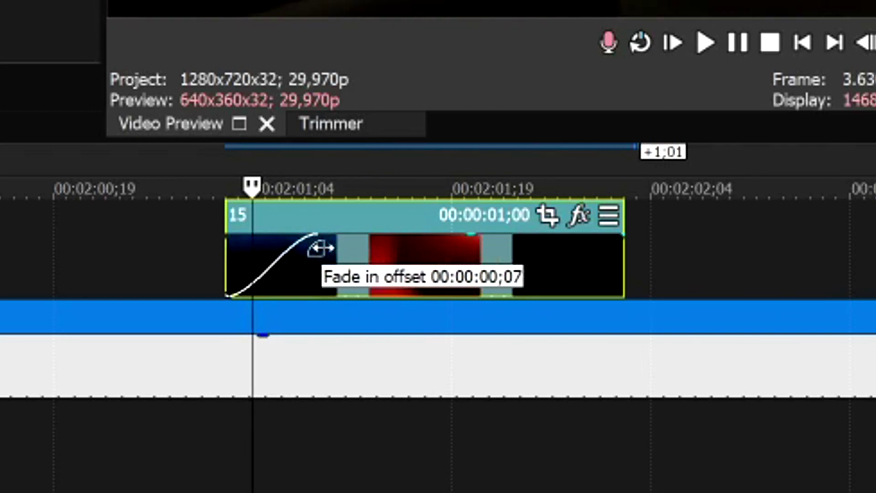
drag(321, 248, 321, 249)
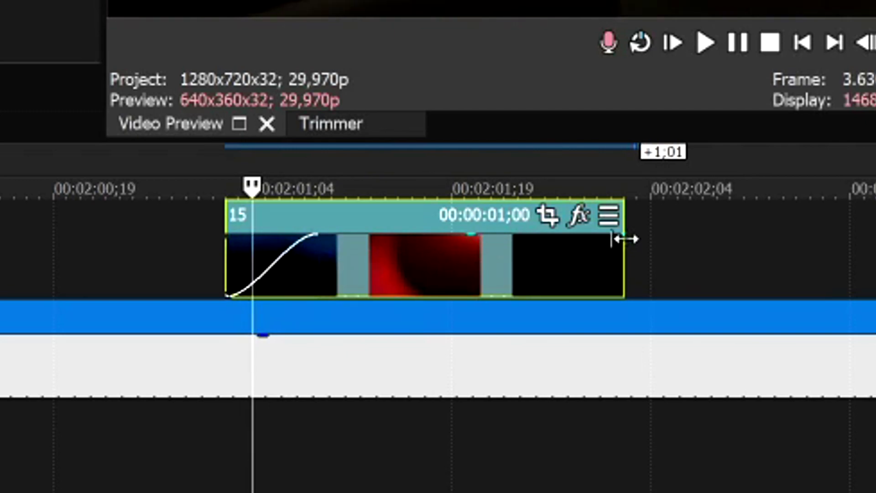
drag(625, 235, 529, 261)
scroll(513, 261, down, 3)
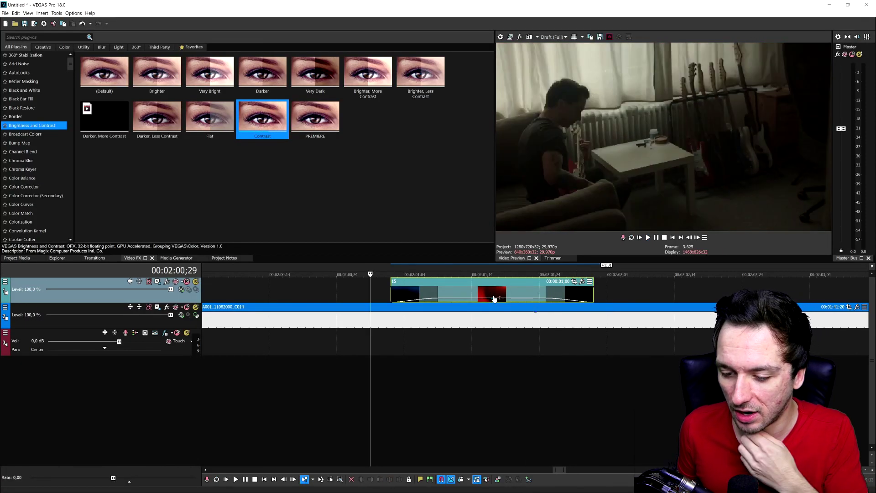
drag(494, 299, 494, 279)
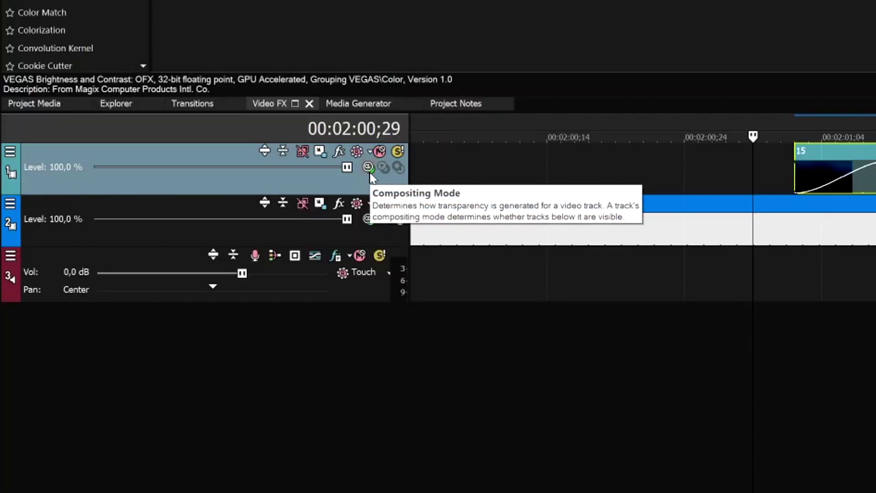
Step: Set track 1's compositing mode to Screen so the glow blends over the footage
click(368, 169)
click(446, 299)
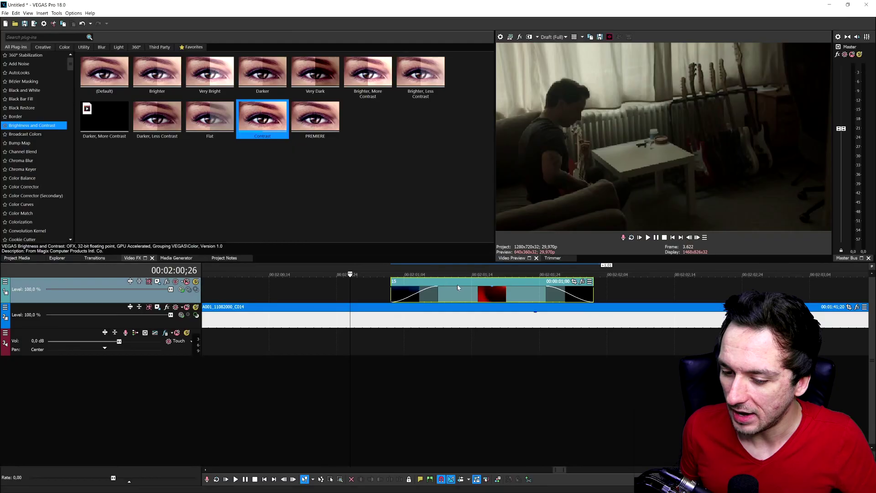
scroll(580, 317, up, 4)
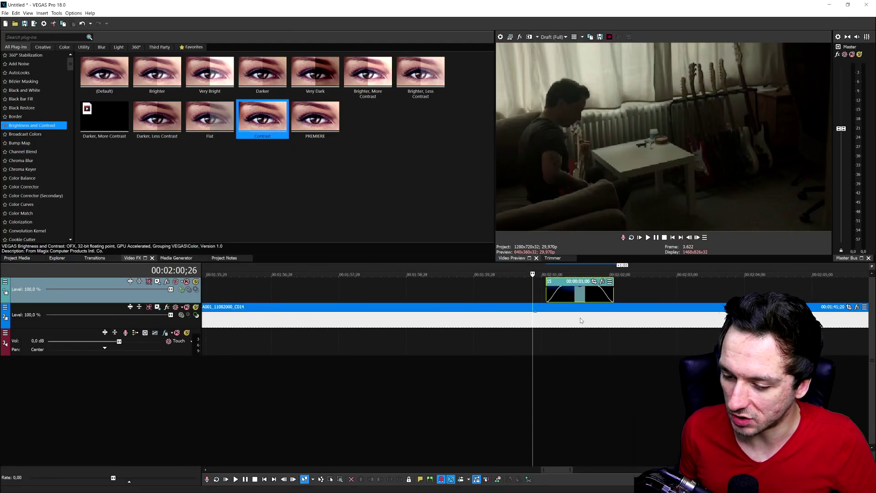
click(580, 320)
Step: Split the footage at the playhead and delete the part after the split
scroll(580, 319, up, 3)
scroll(582, 316, down, 2)
key(s)
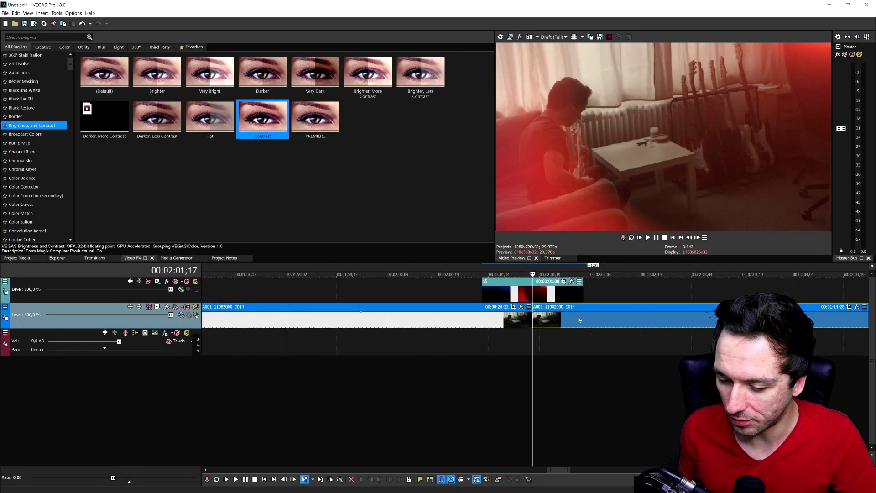
key(Delete)
Step: Overlap the C008 clip about 4 frames onto the light leak to crossfade, and review it
scroll(666, 321, down, 5)
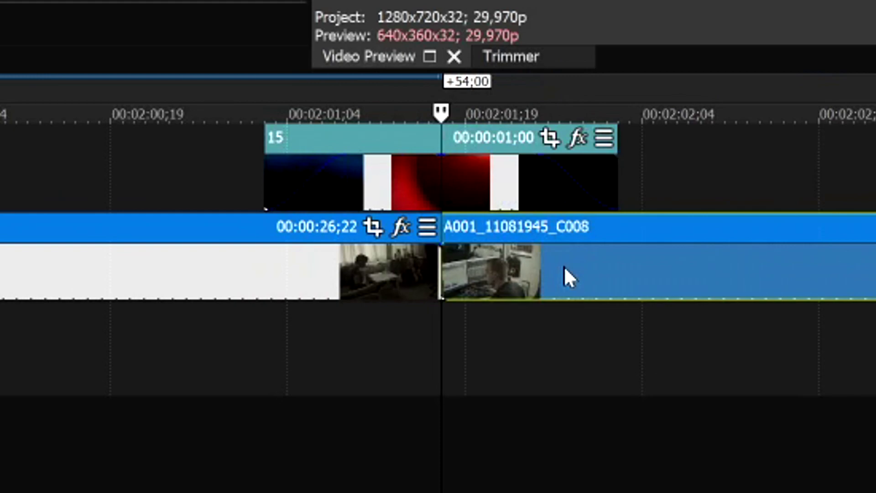
scroll(568, 320, up, 3)
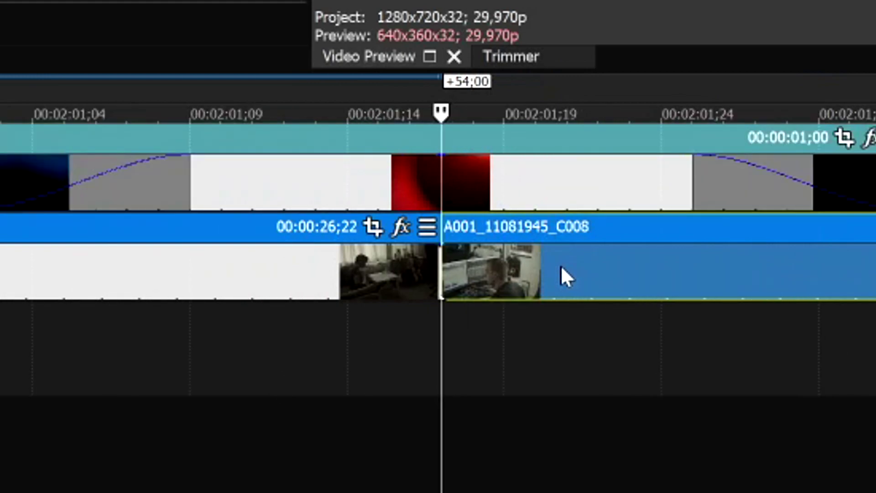
scroll(567, 320, down, 3)
drag(498, 289, 488, 267)
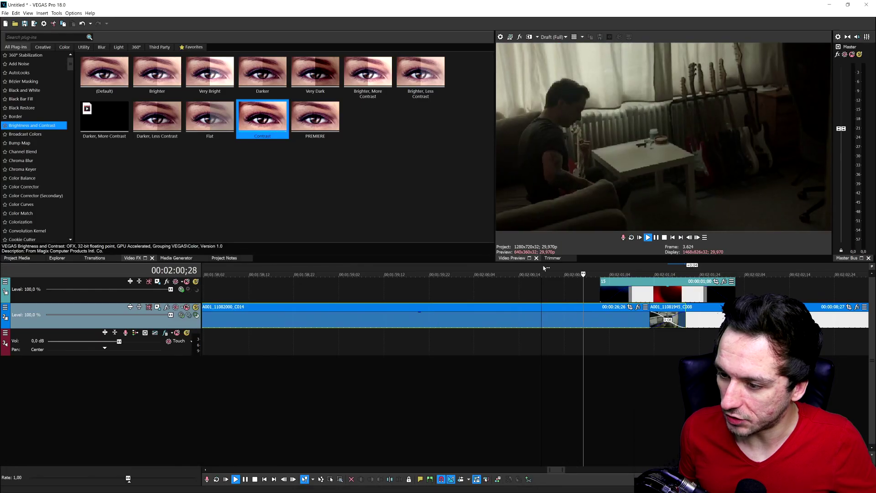
scroll(543, 269, down, 5)
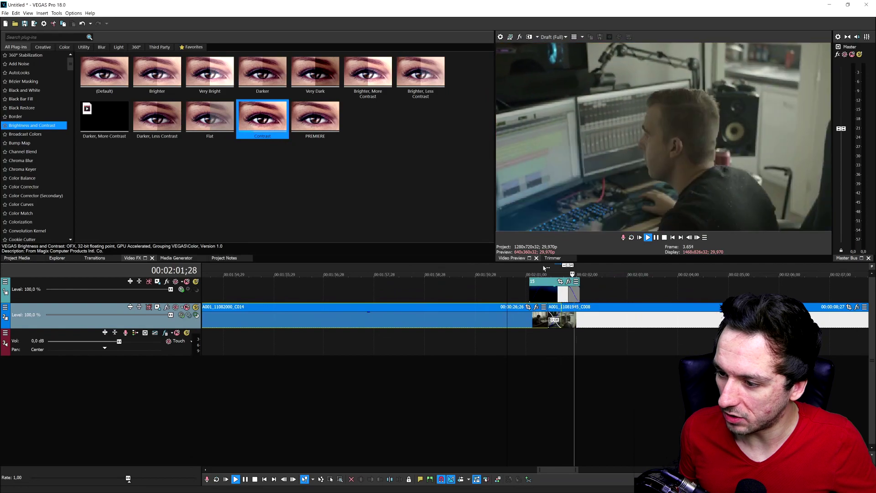
mouse_move(519, 274)
mouse_down()
mouse_move(540, 274)
mouse_move(516, 274)
mouse_up()
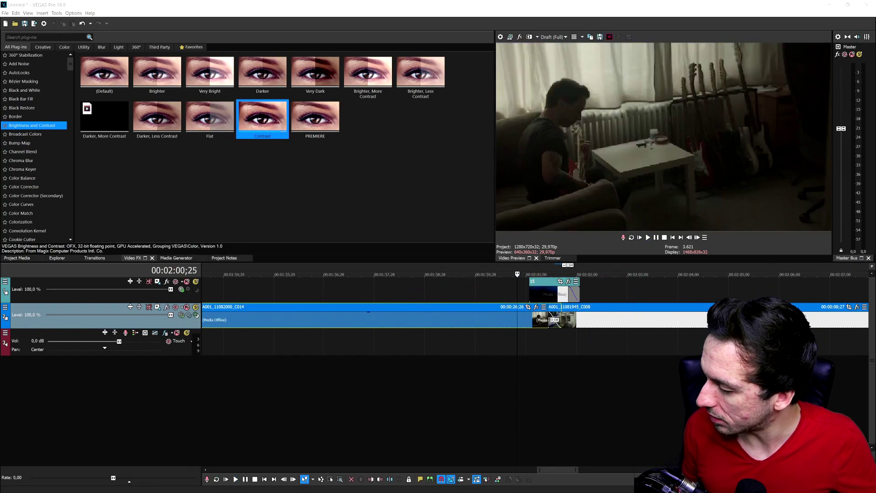
key(alt+Tab)
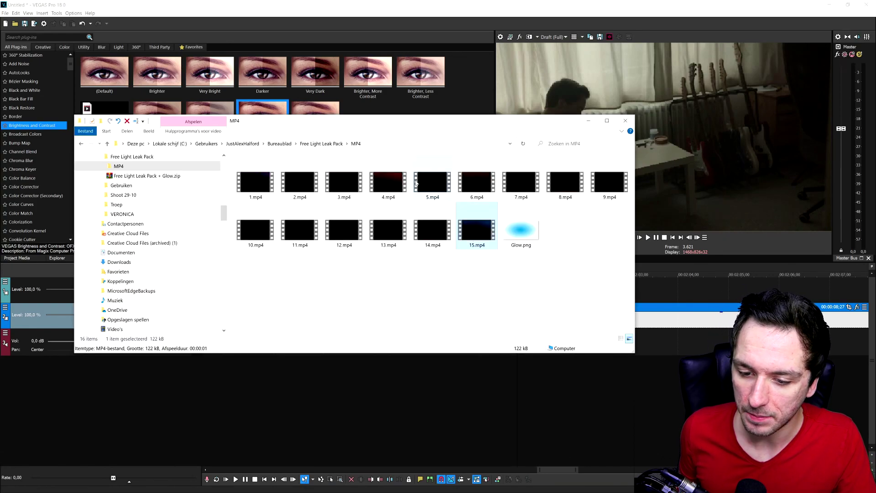
Step: Add 4.mp4 to the top track, trim its start and fade out its end
drag(390, 182, 623, 296)
click(623, 296)
scroll(468, 294, up, 4)
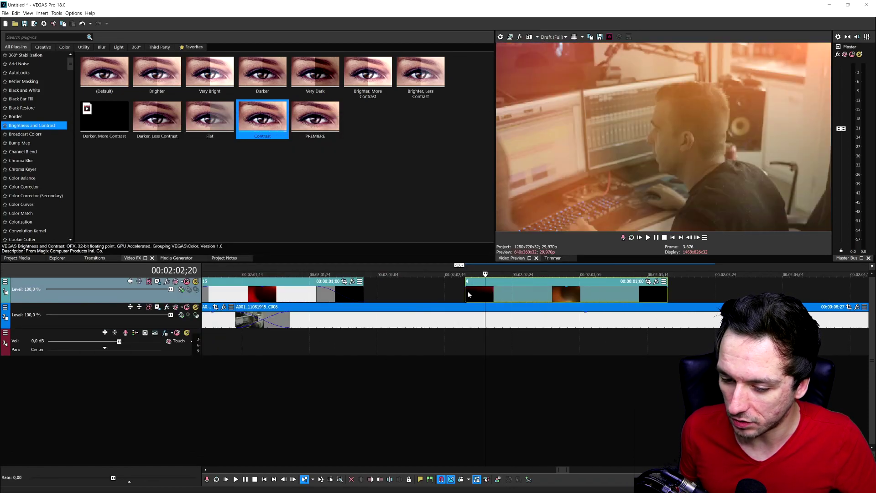
drag(466, 287, 511, 287)
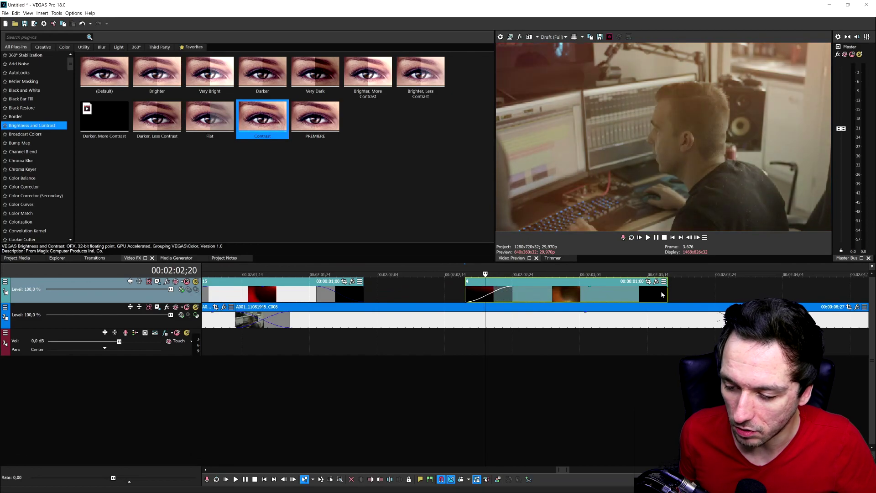
drag(667, 286, 578, 297)
scroll(578, 297, down, 3)
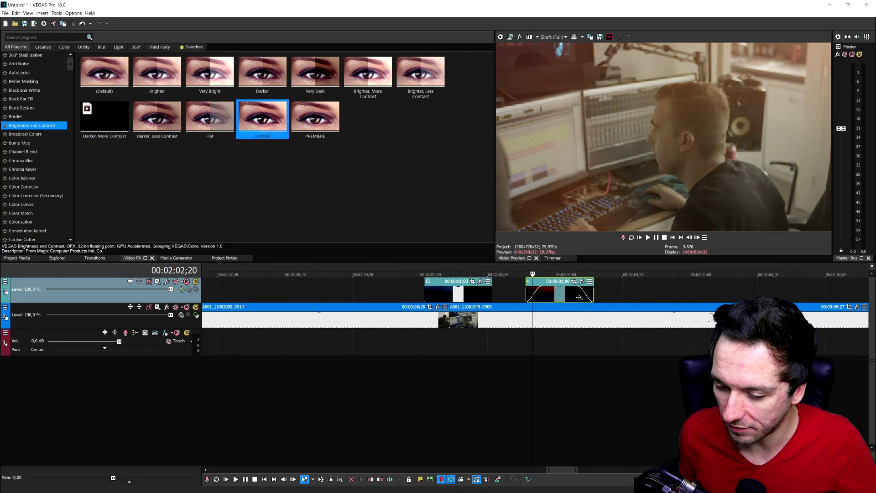
Step: Overlap the C014 clip onto the previous clip to create a crossfade
click(558, 318)
scroll(558, 319, down, 5)
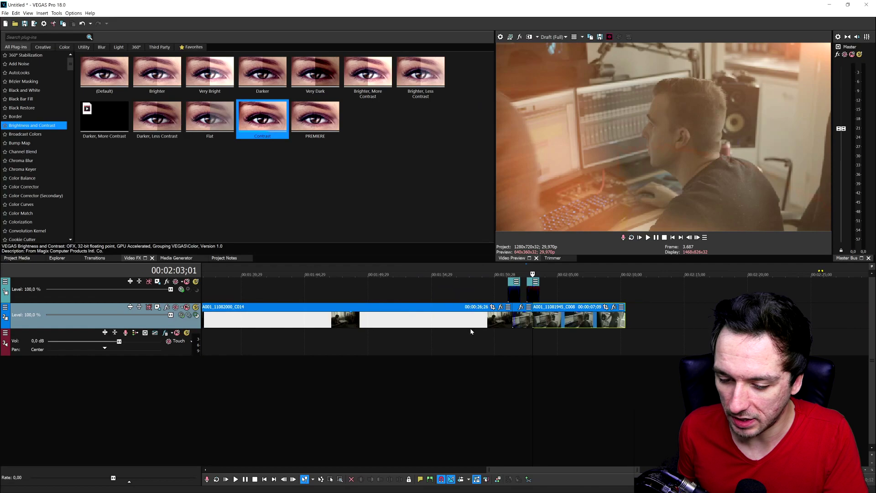
scroll(471, 332, down, 8)
click(255, 322)
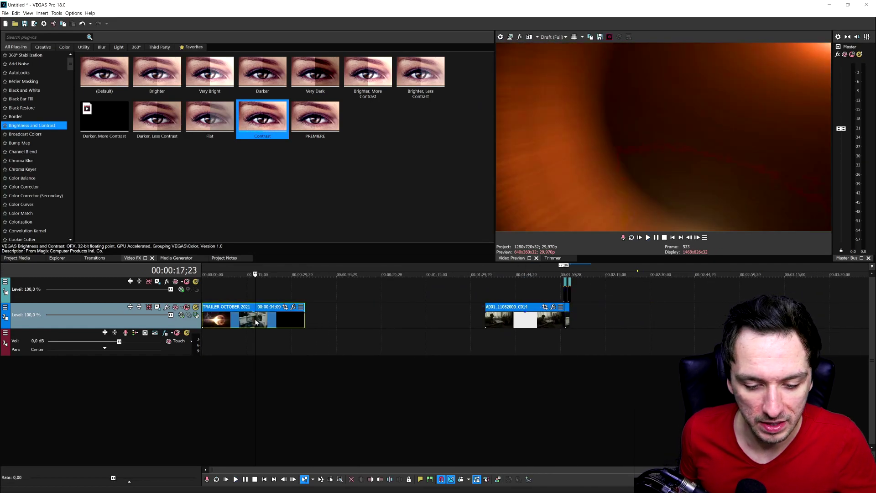
scroll(550, 319, up, 10)
click(550, 319)
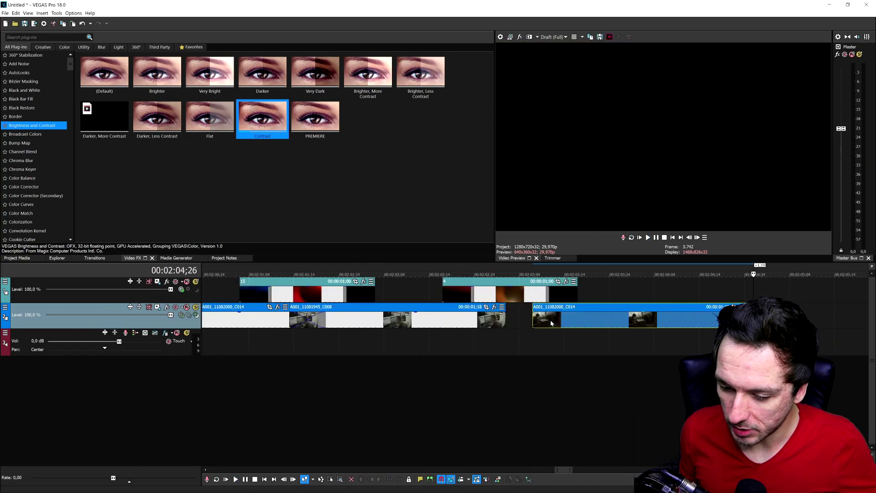
drag(550, 320, 520, 317)
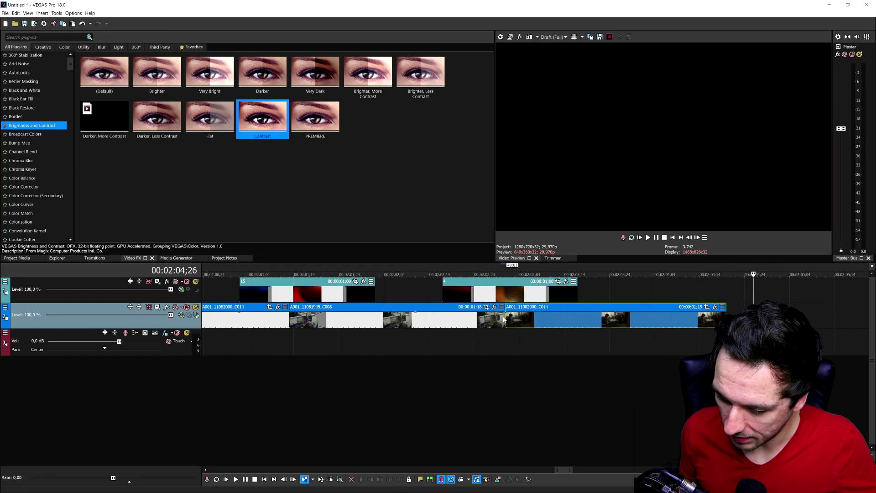
drag(506, 315, 506, 315)
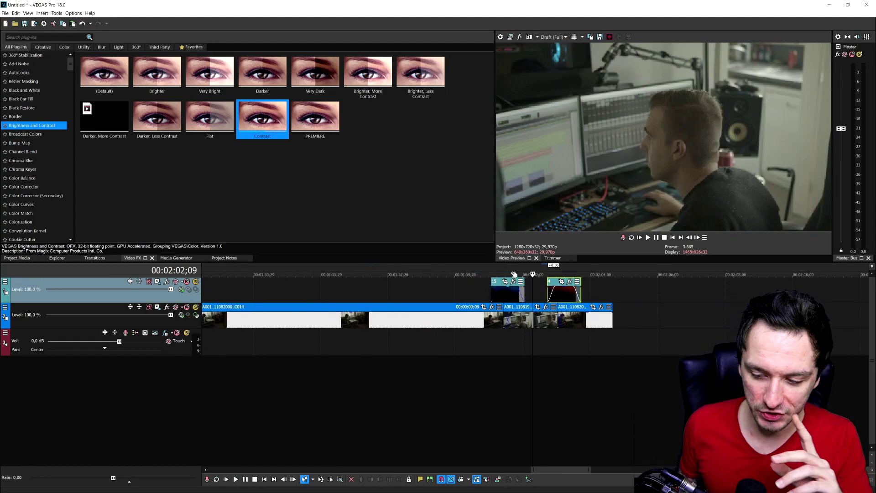
Step: Delete both light-leak events from the top track
scroll(531, 286, up, 2)
click(588, 274)
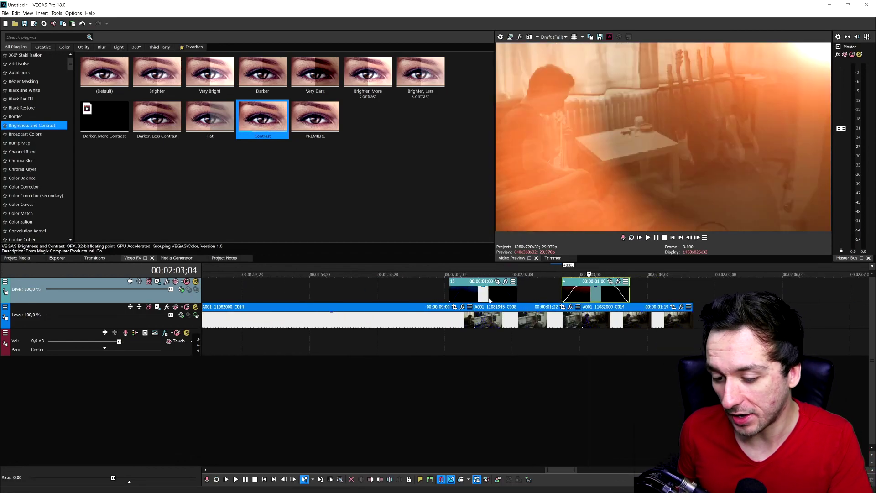
key(Delete)
click(492, 292)
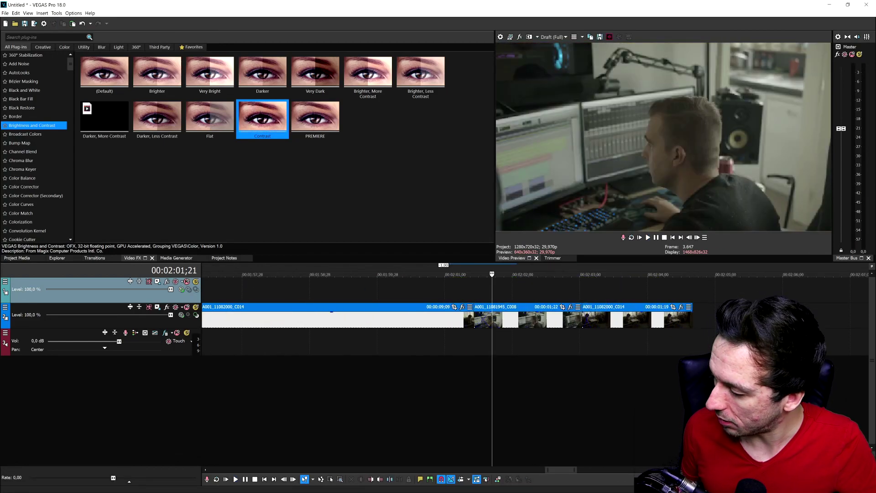
key(alt+Tab)
Step: Add Glow.png to track 1, enlarge its motion frame to about 1854 × 1043, and lower it
drag(520, 229, 583, 267)
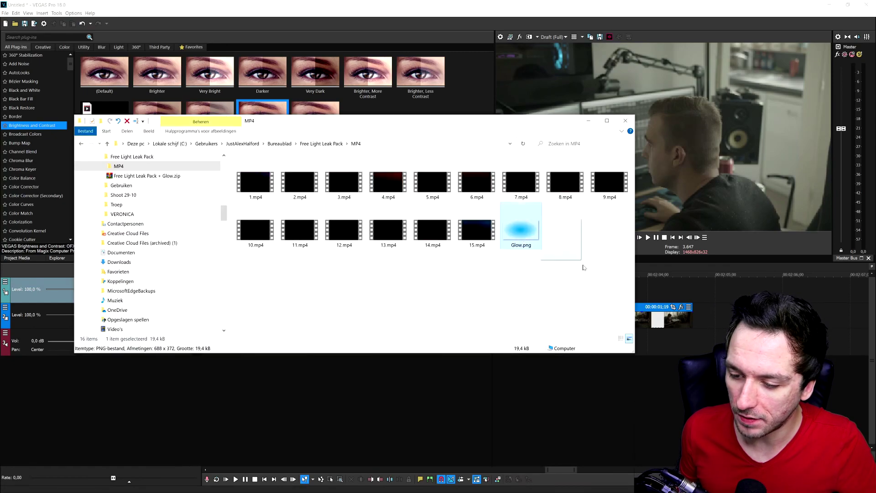
drag(529, 235, 463, 298)
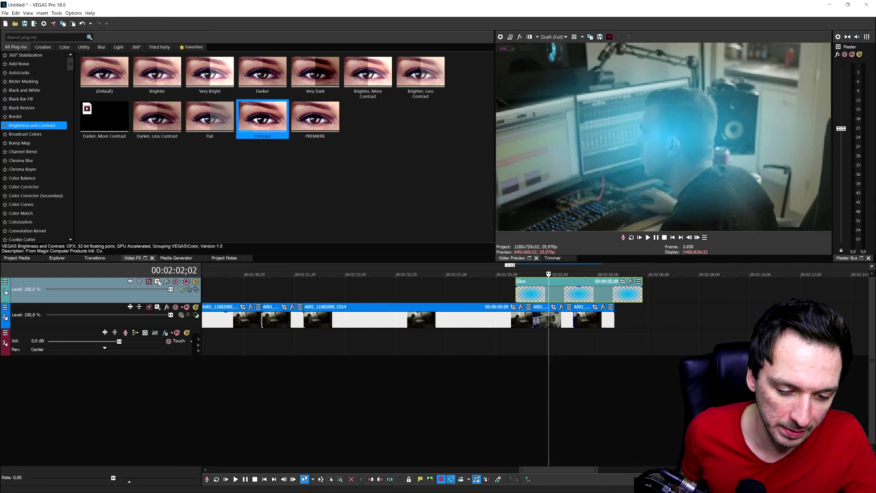
click(157, 282)
drag(474, 182, 512, 156)
drag(320, 103, 447, 194)
drag(620, 276, 625, 336)
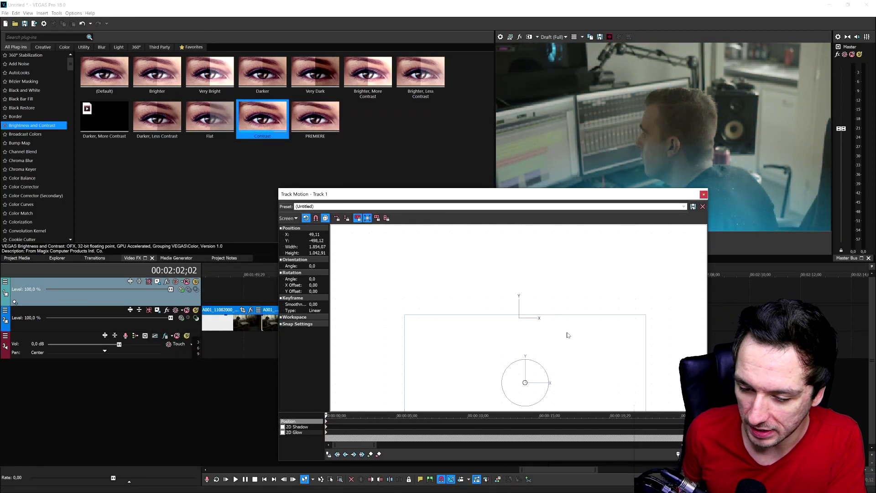
Step: Set the glow's Track Motion Position X to 0, then play back to review
click(322, 234)
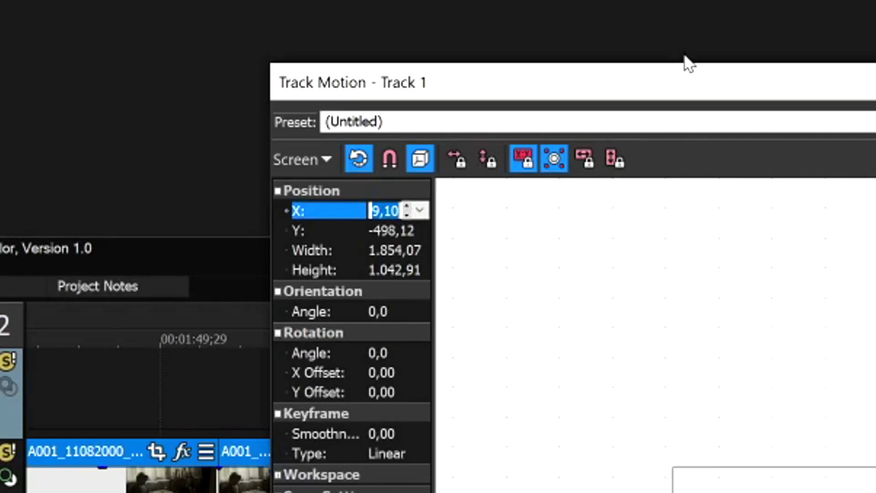
text(0)
key(Return)
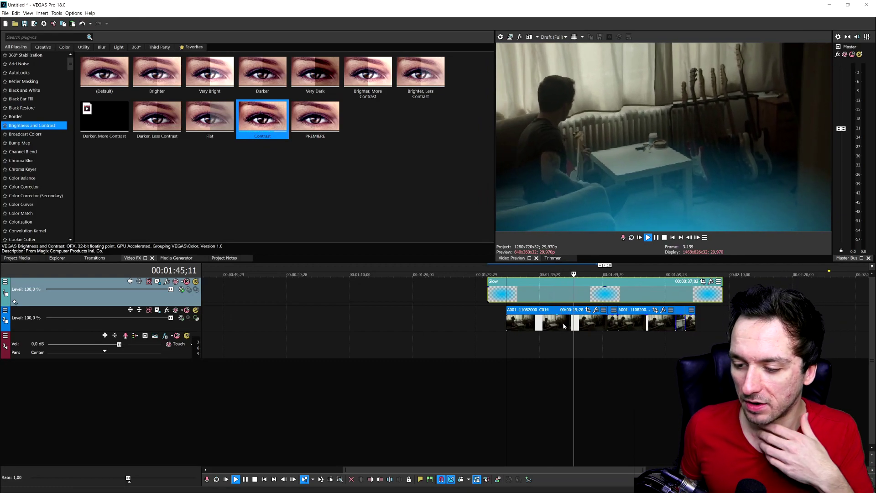
scroll(648, 303, up, 2)
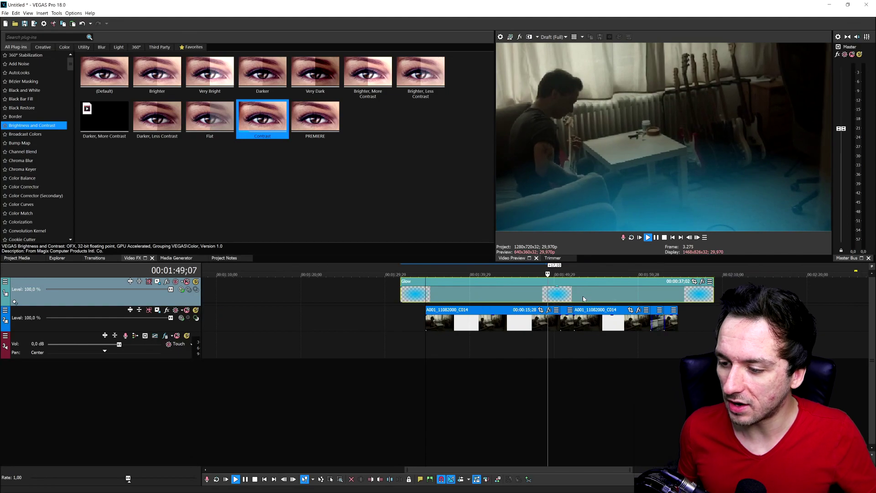
key(space)
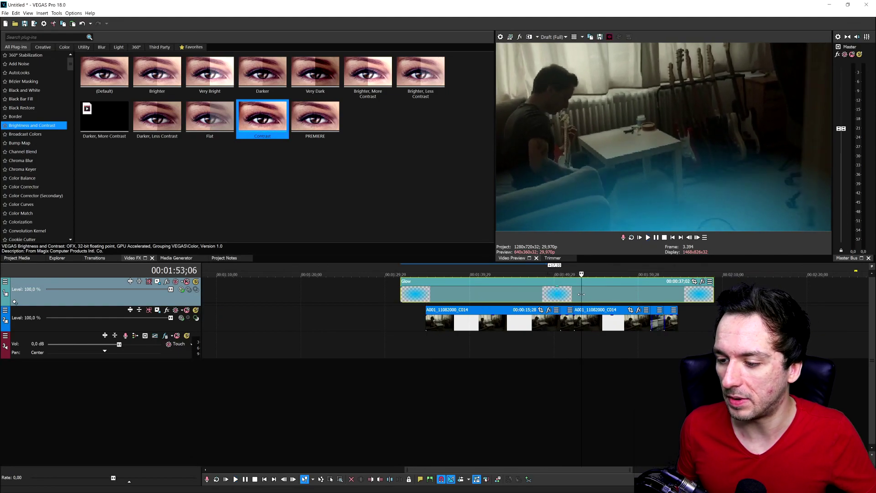
scroll(581, 294, down, 2)
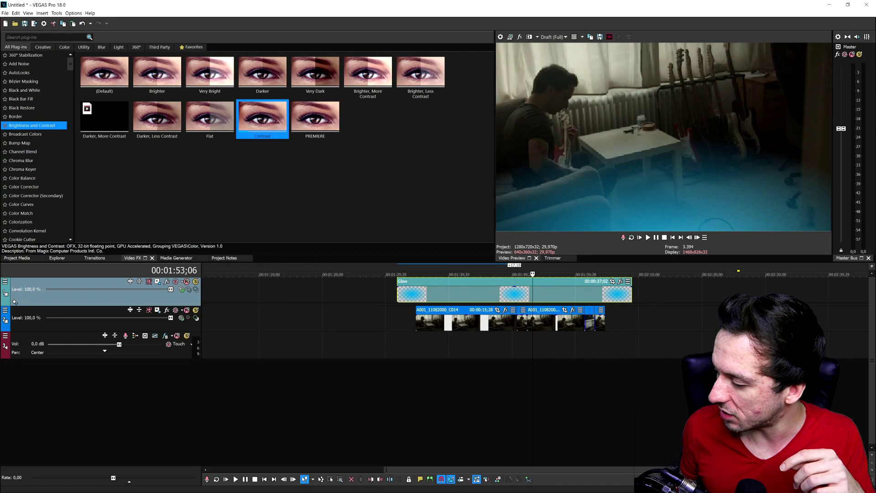
Step: Switch briefly to Explorer, then return to the red-lit masked-person clip on track 2
key(alt+Tab)
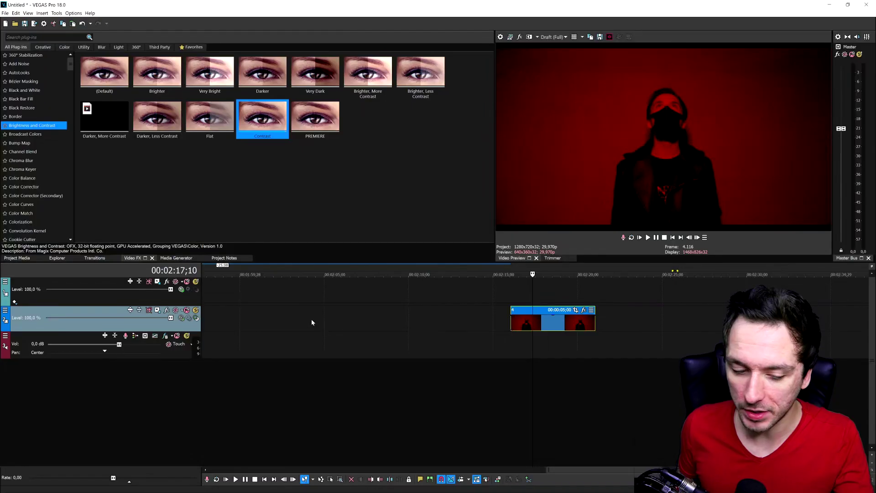
click(158, 310)
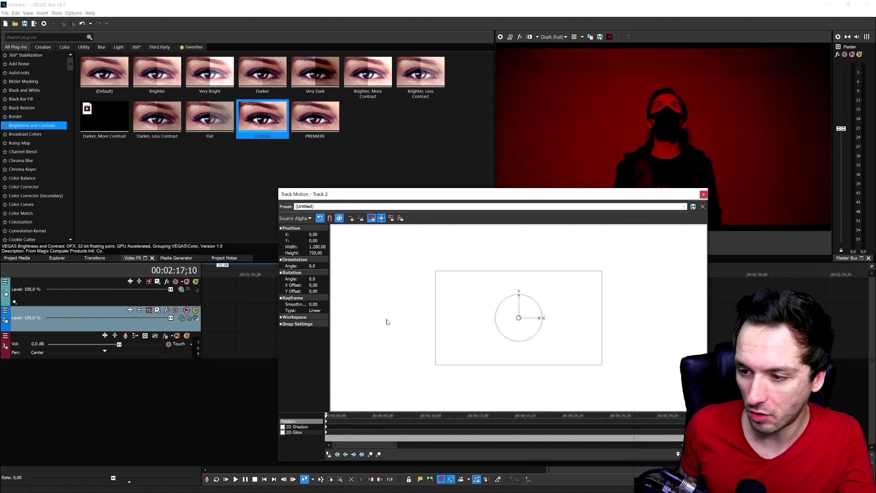
mouse_move(602, 273)
mouse_down()
mouse_move(631, 273)
mouse_move(608, 279)
mouse_up()
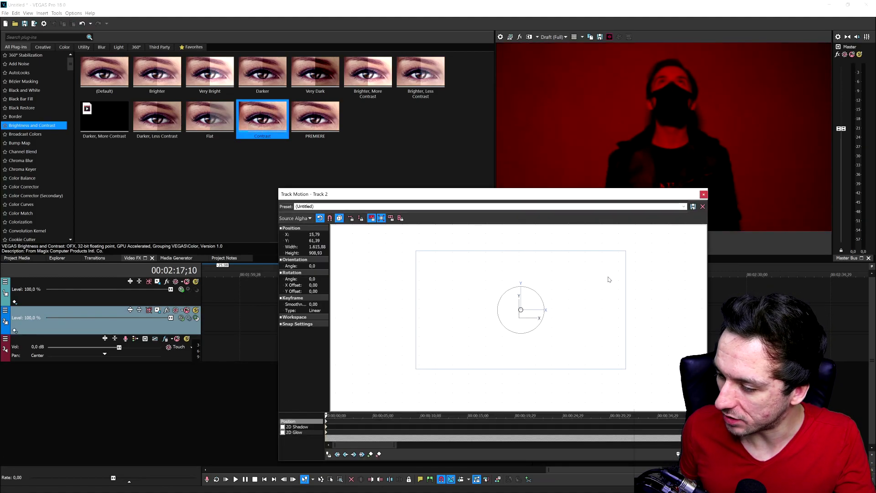
double_click(304, 235)
drag(572, 197, 581, 255)
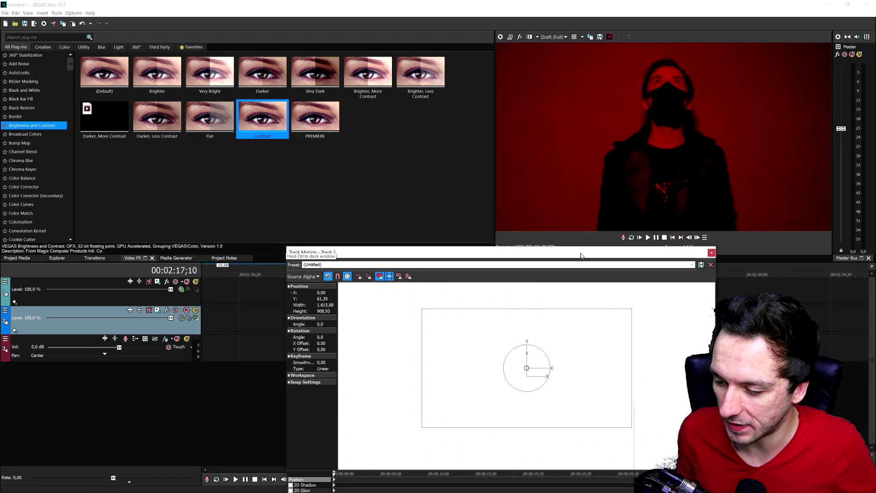
click(711, 253)
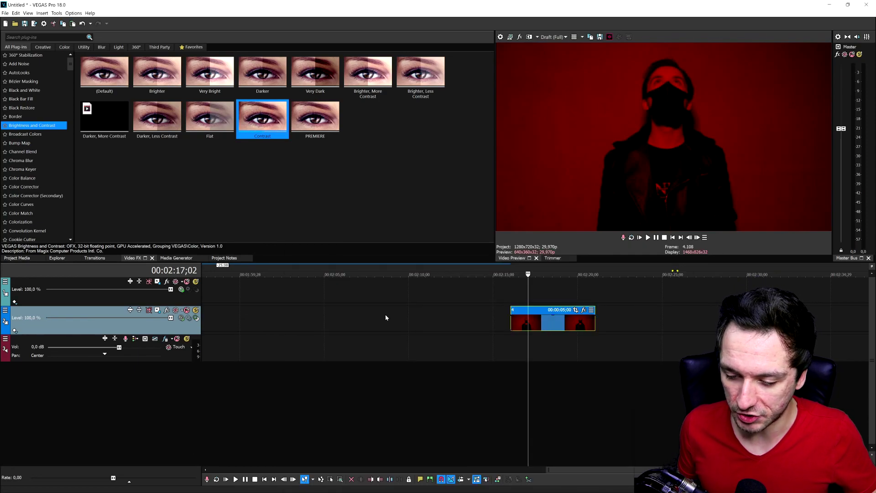
Step: Duplicate the person's track and enable Mask in the upper clip's Event Pan/Crop
right_click(167, 324)
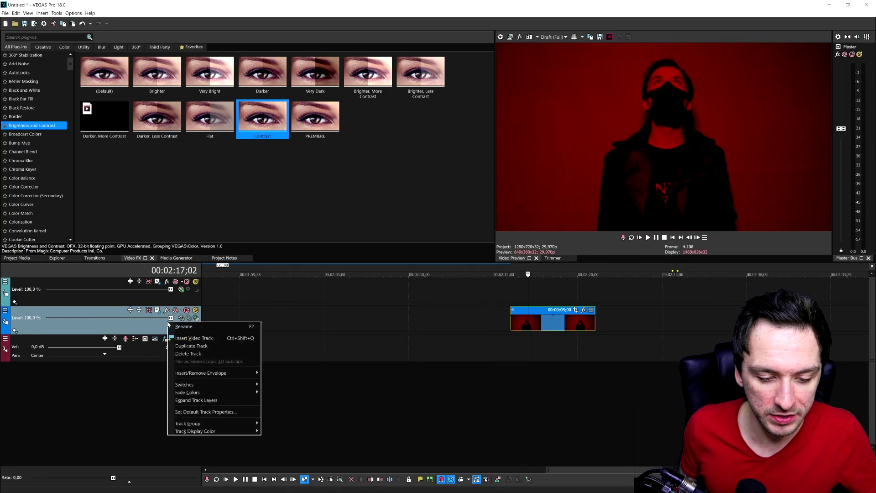
click(248, 347)
click(547, 322)
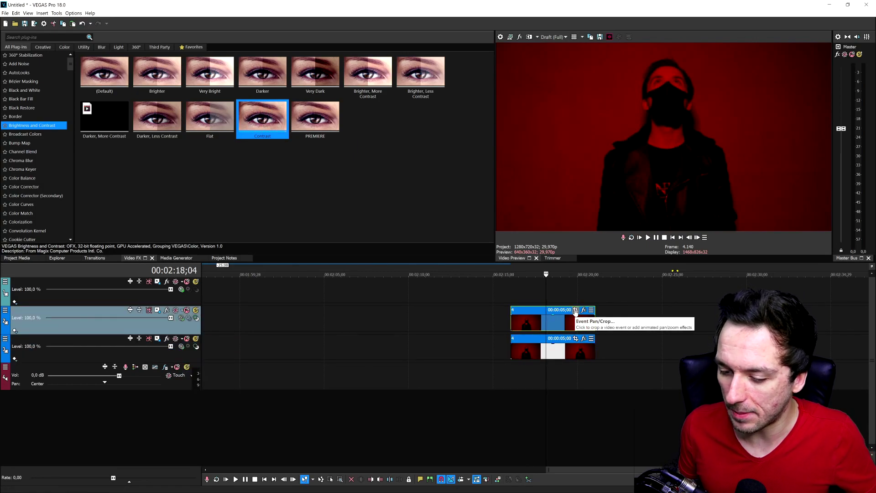
click(575, 311)
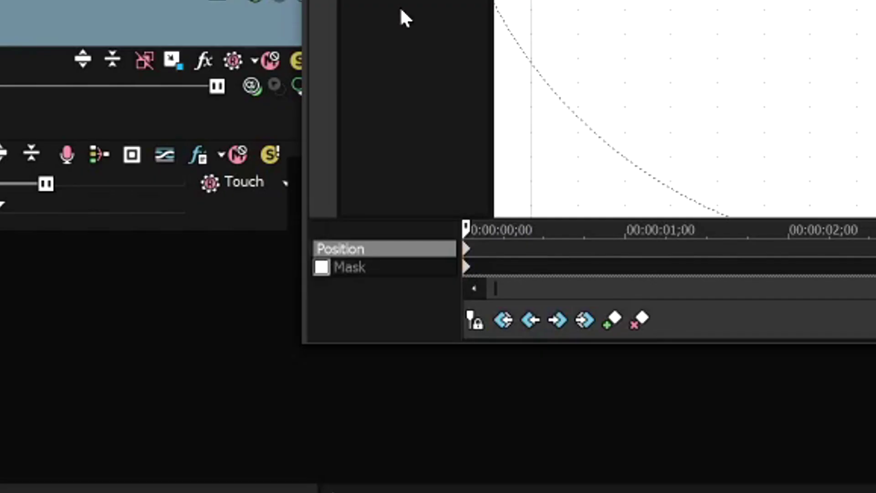
click(321, 267)
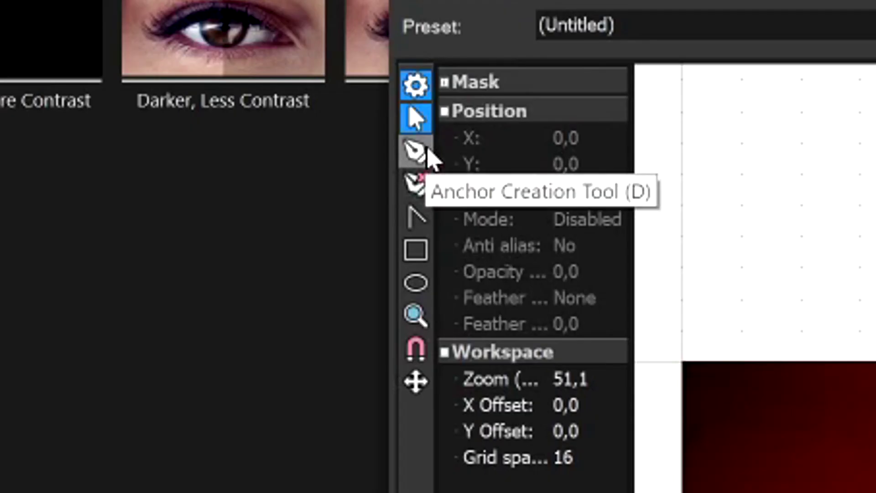
Step: Trace a closed mask path around the masked figure's head and shoulders
click(419, 149)
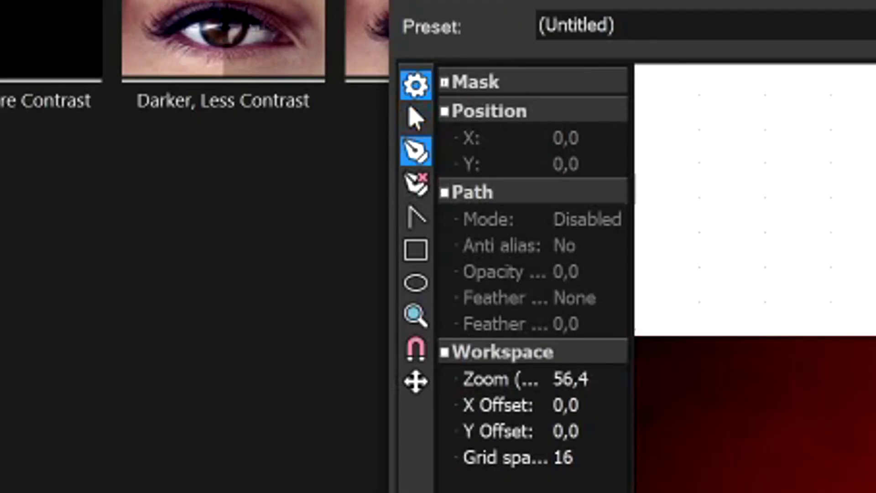
click(322, 349)
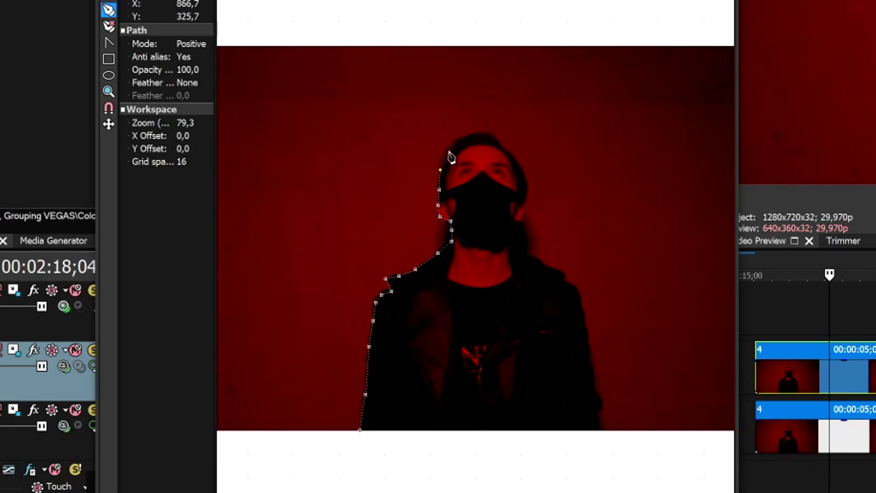
scroll(450, 158, up, 4)
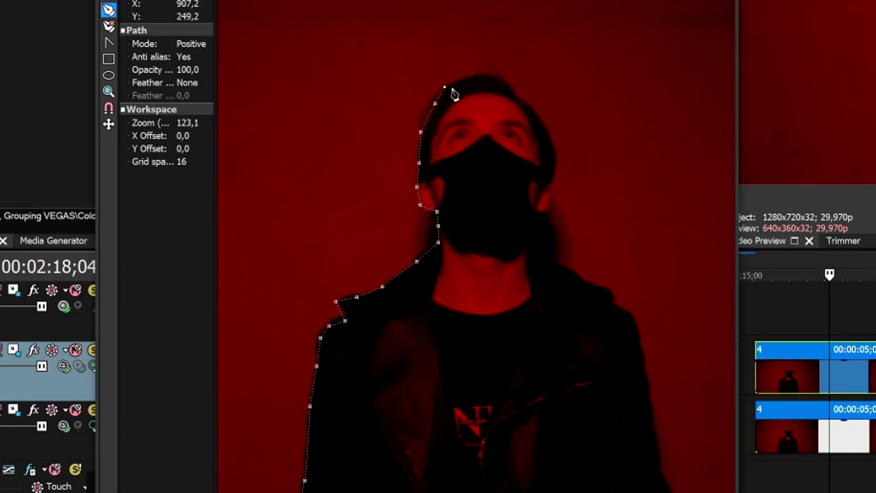
click(508, 84)
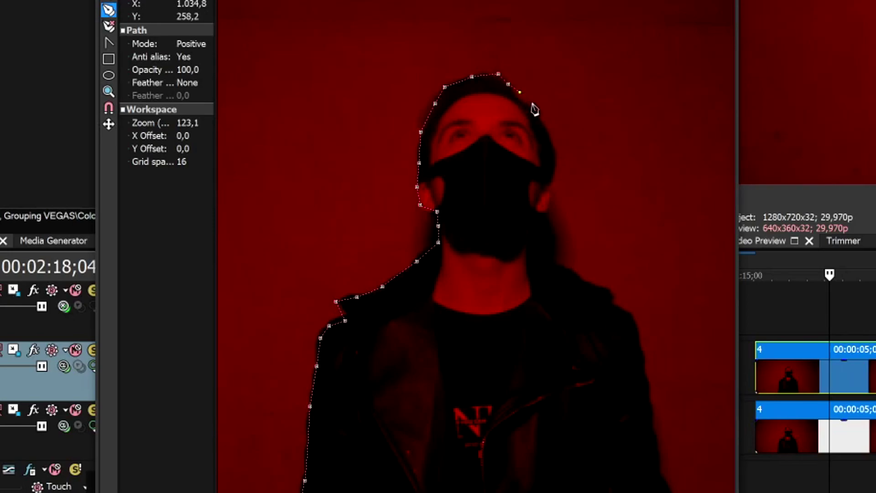
click(541, 123)
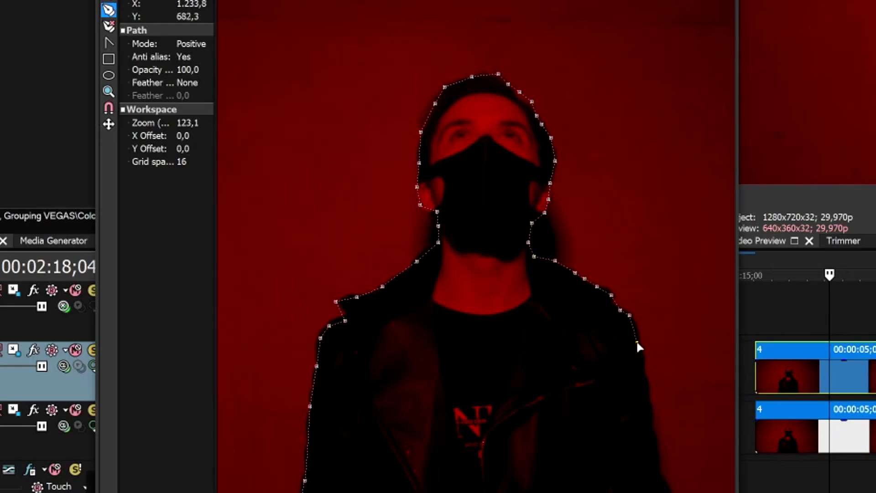
click(655, 412)
scroll(684, 215, down, 1)
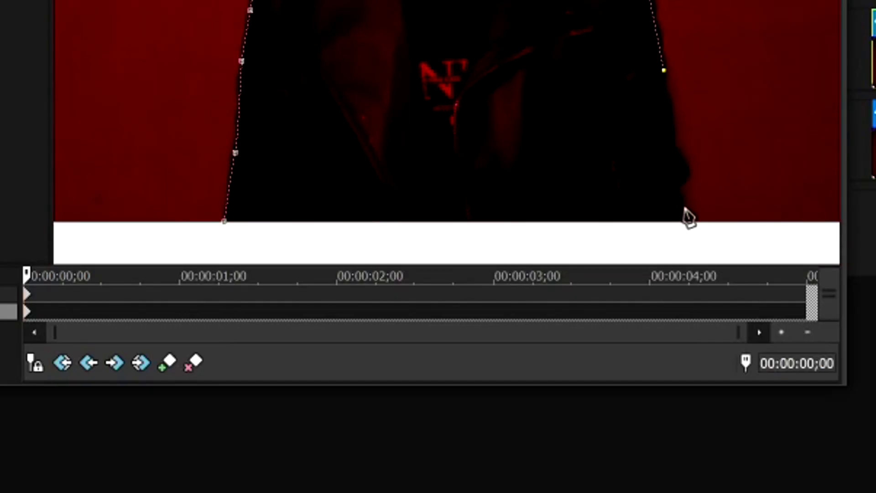
click(684, 199)
click(682, 238)
click(224, 222)
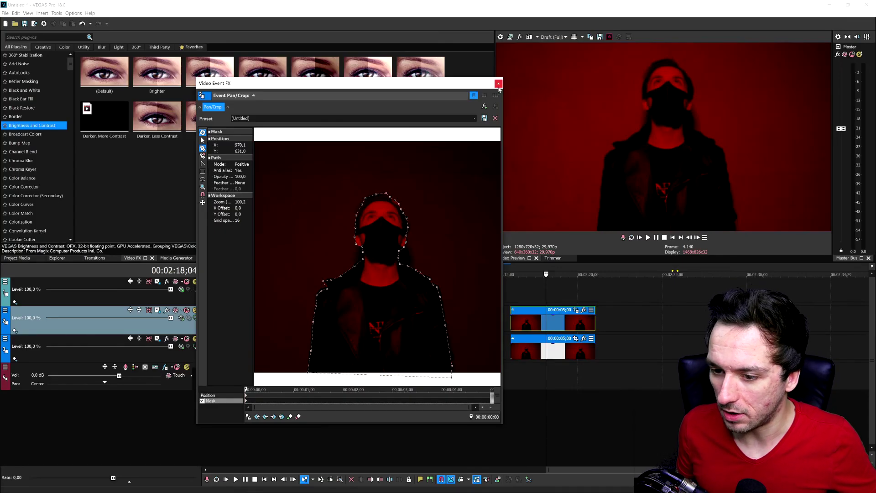
click(501, 80)
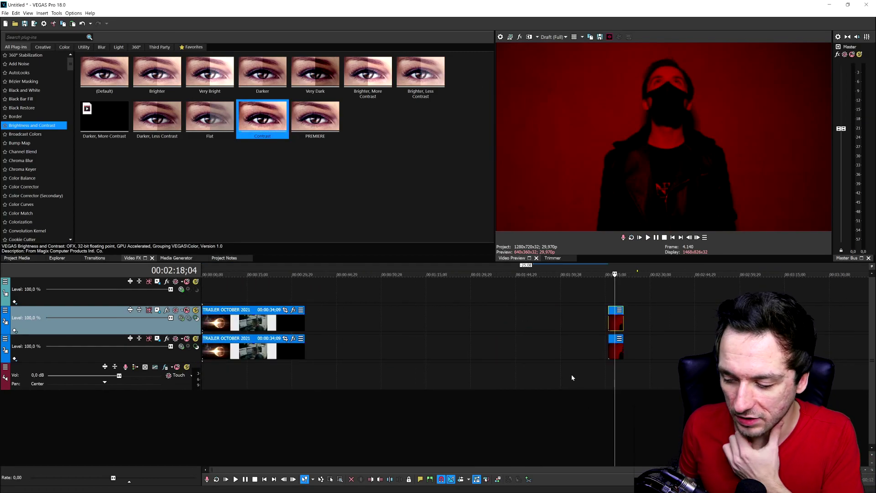
Step: Insert a new video track and move the blue Glow clip onto it as the middle track
click(568, 332)
scroll(568, 332, up, 5)
scroll(552, 324, down, 3)
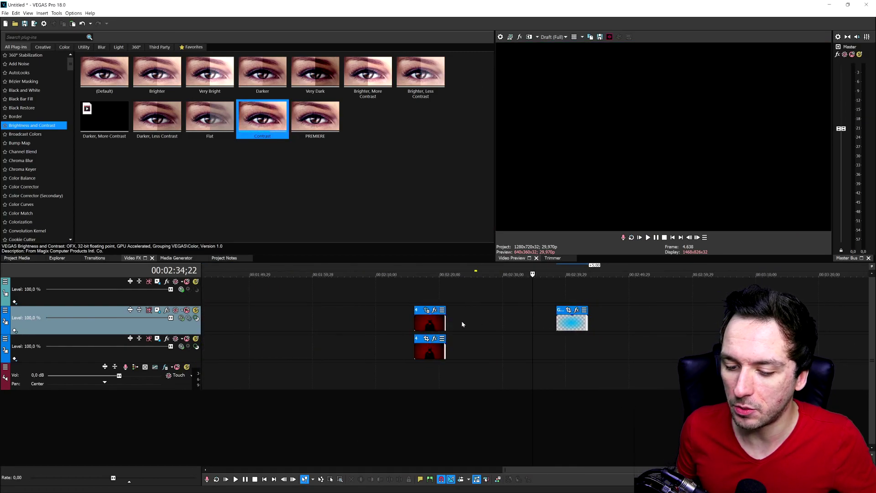
right_click(541, 319)
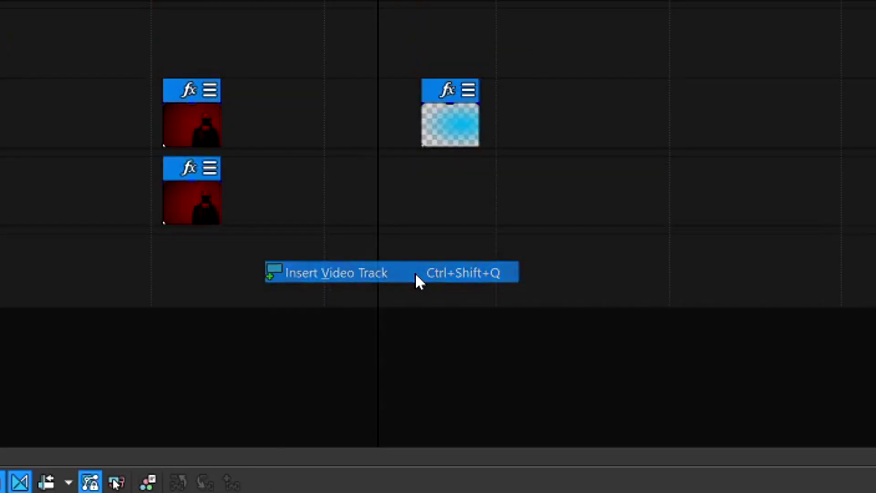
click(595, 379)
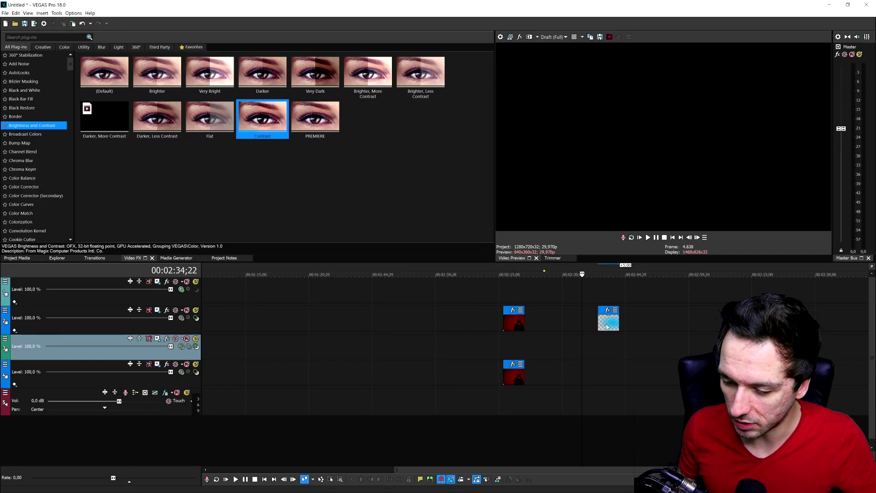
drag(605, 327, 513, 353)
Step: In Track Motion, enlarge and lower the glow frame and set its X position to 0
scroll(578, 354, up, 5)
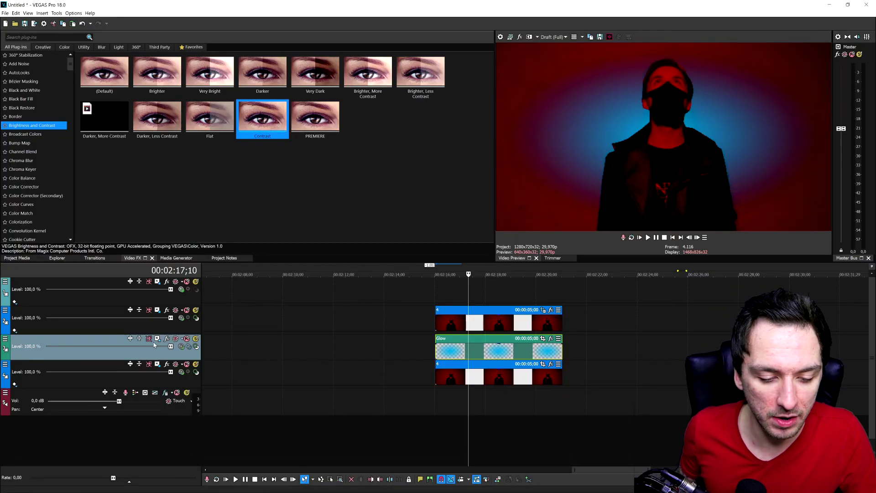
click(158, 339)
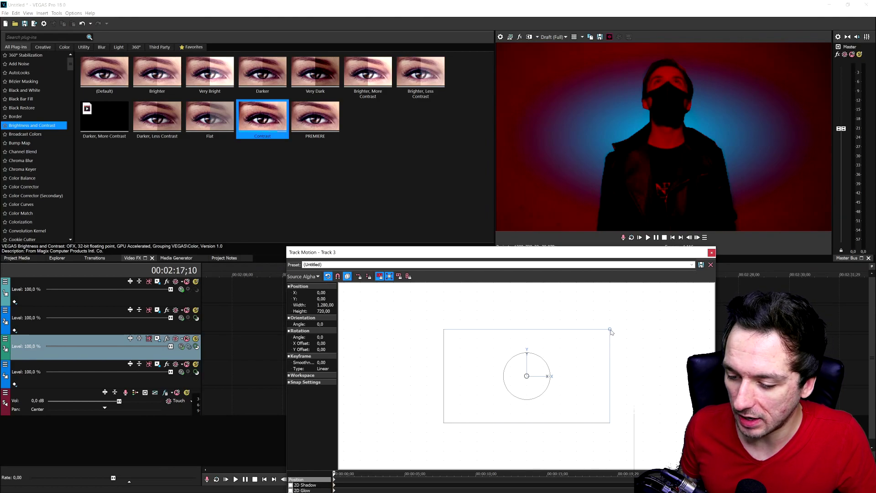
drag(611, 331, 580, 405)
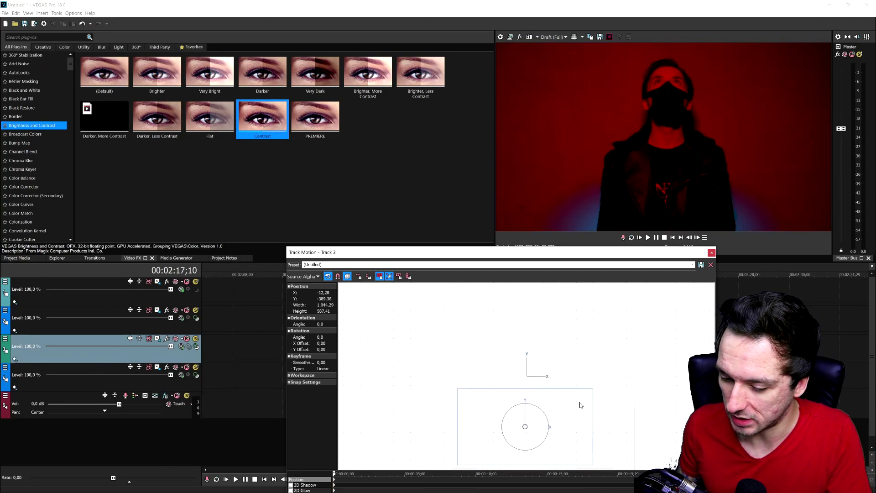
double_click(322, 292)
text(0)
key(Return)
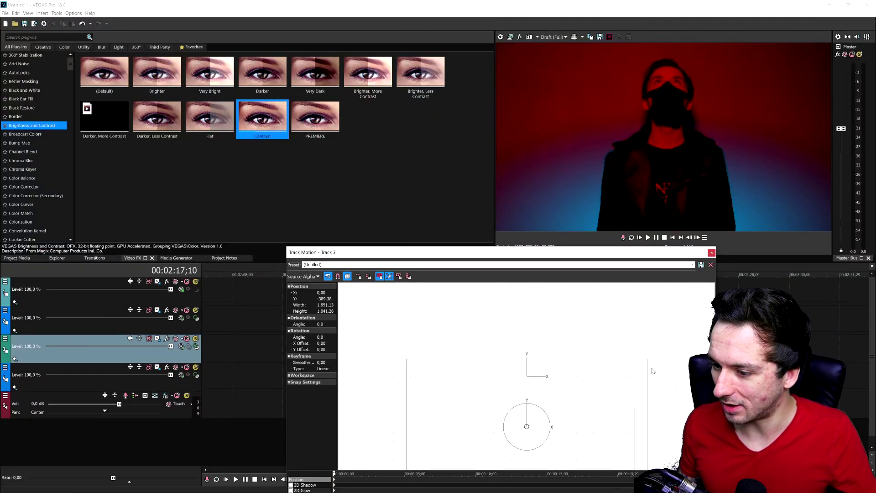
click(710, 253)
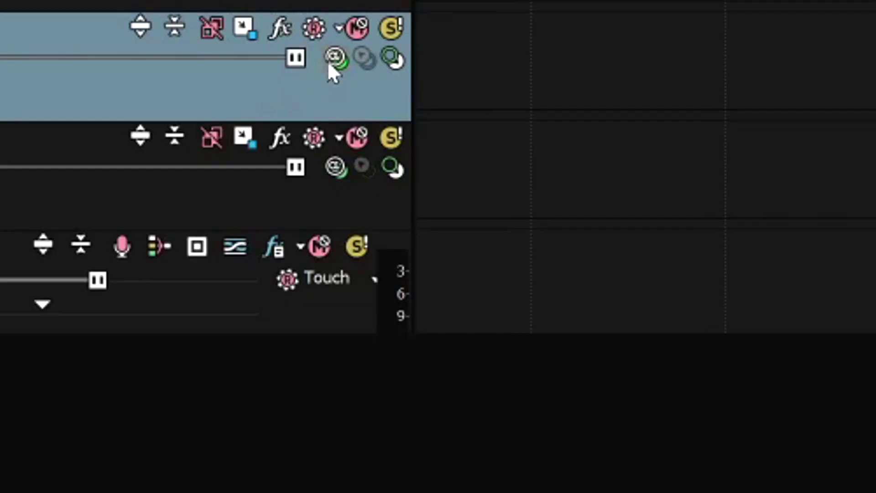
Step: Try Screen, Overlay, Dodge, Lighten and Difference compositing modes on the Glow track
click(181, 347)
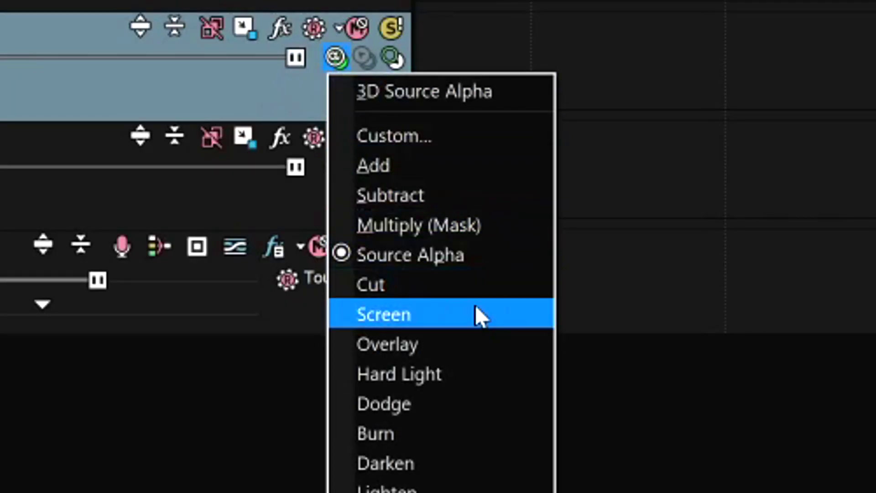
click(476, 314)
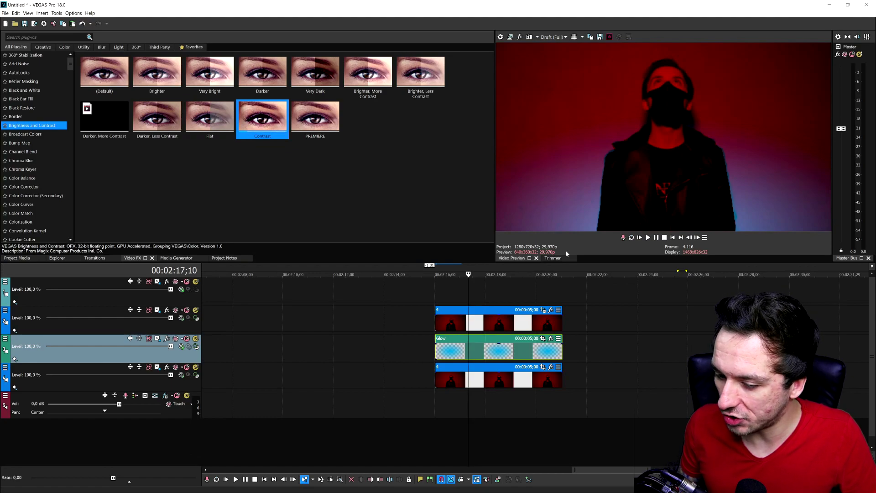
click(180, 346)
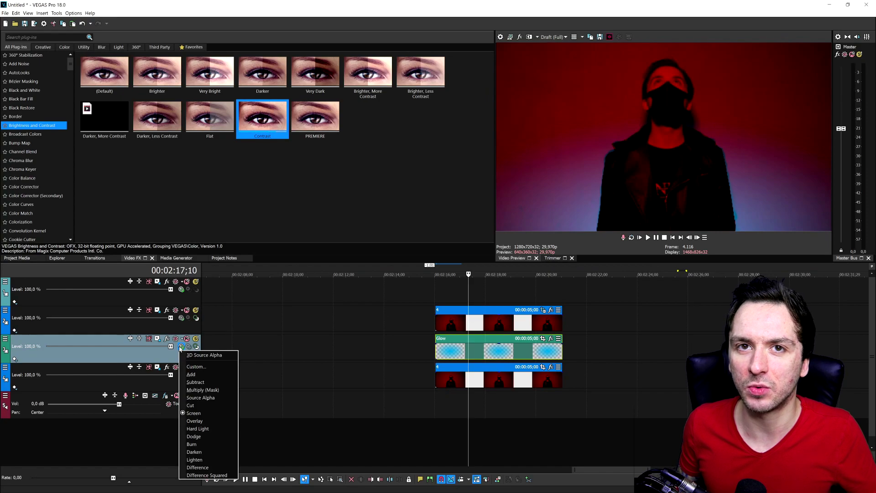
click(194, 421)
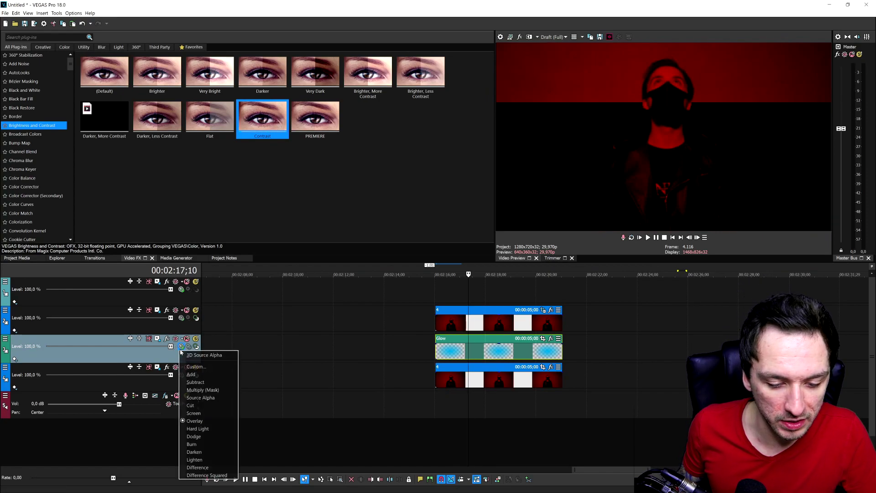
click(217, 432)
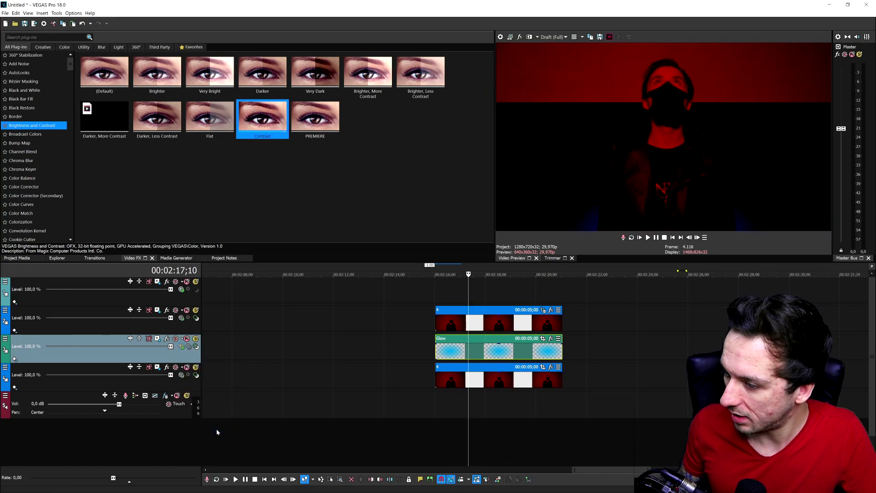
click(181, 347)
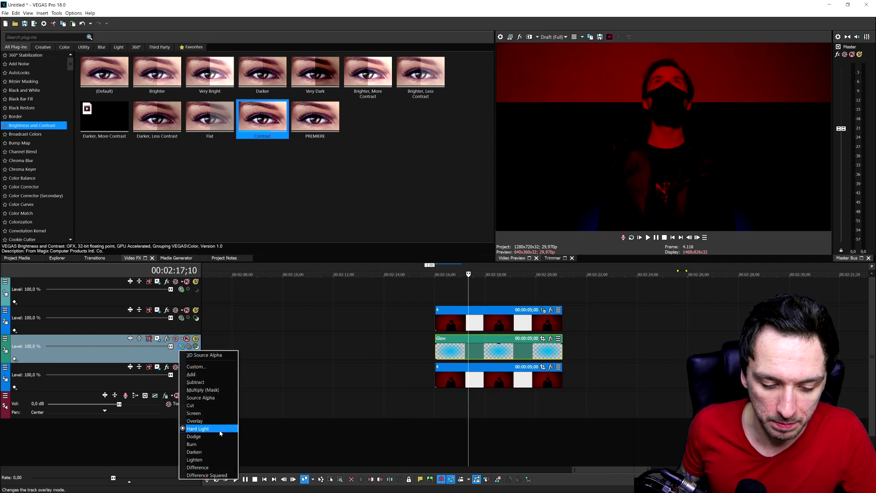
click(216, 436)
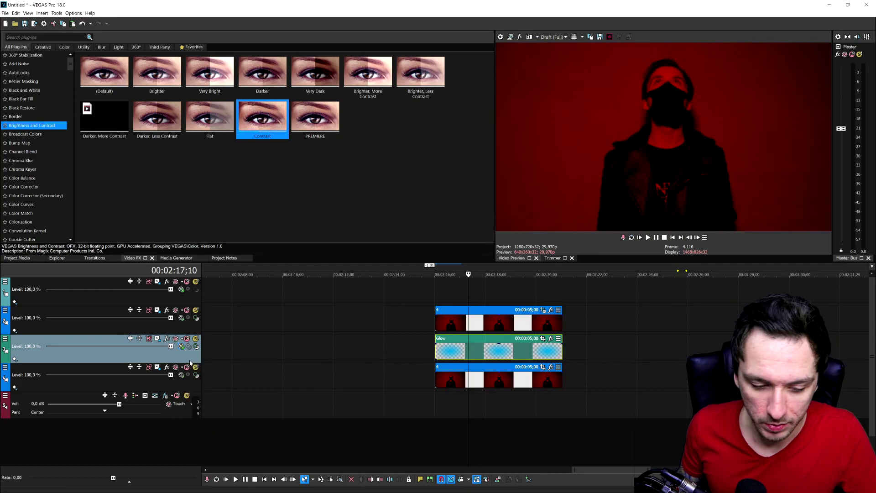
click(181, 347)
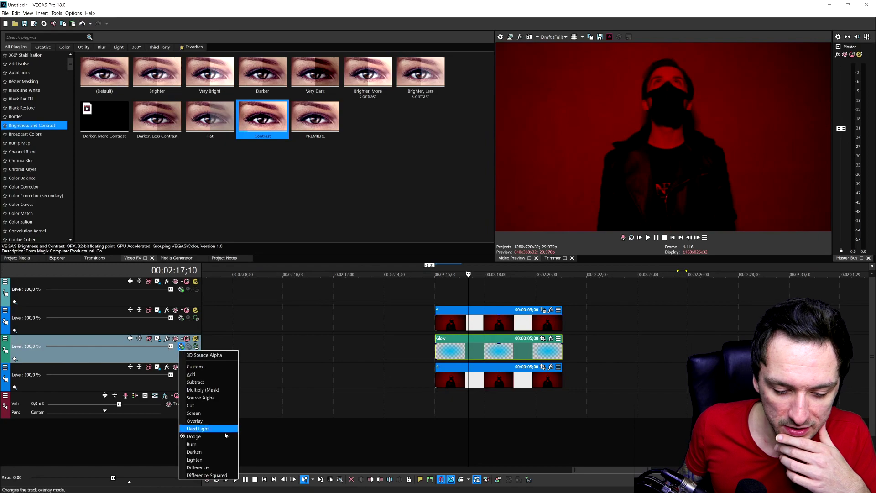
click(224, 445)
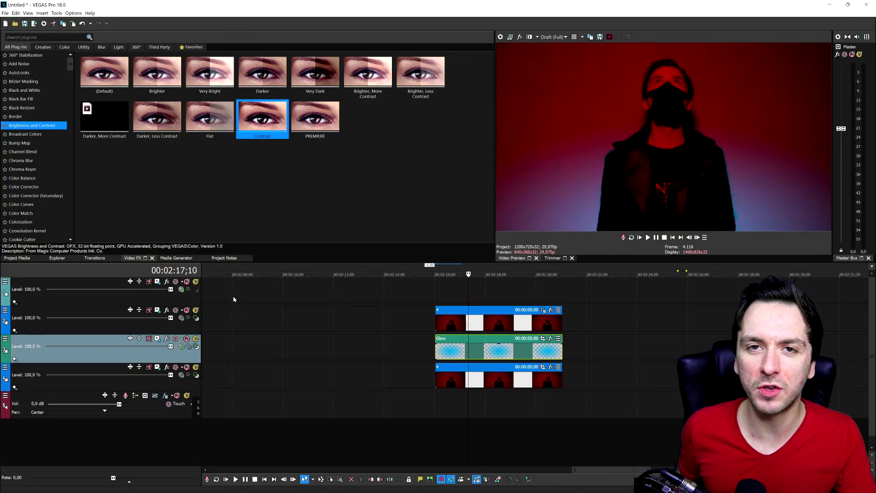
click(182, 346)
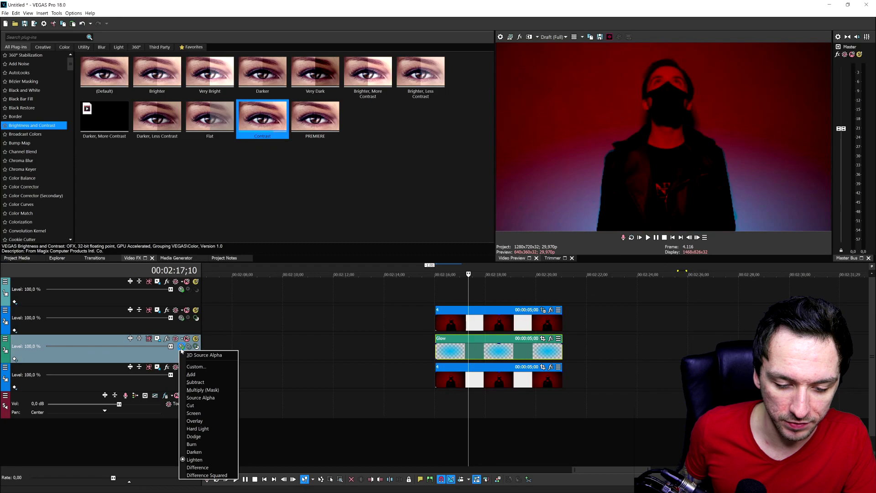
click(224, 469)
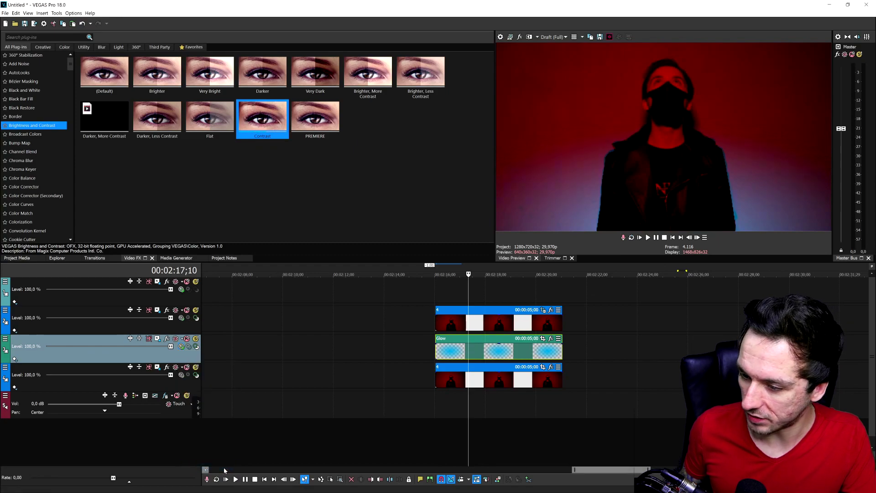
Step: Try Difference Squared, Multiply (Mask), Source Alpha and Cut, then settle on Screen mode
click(181, 346)
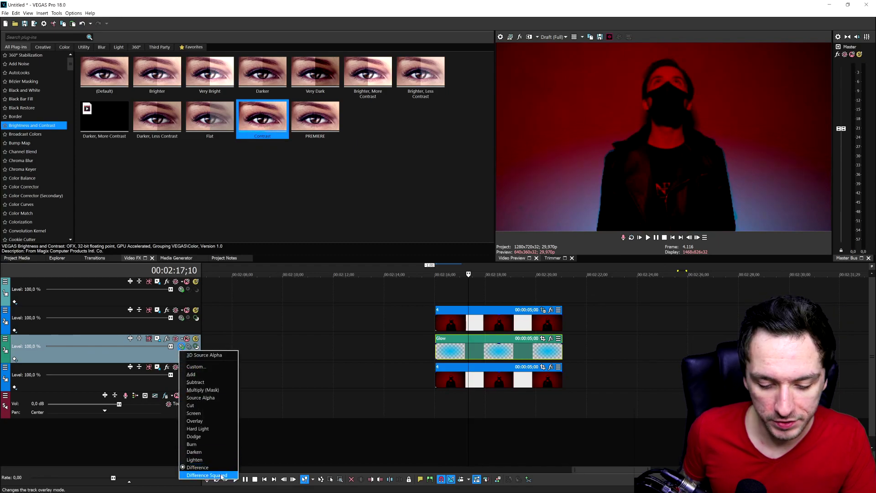
click(222, 475)
click(181, 346)
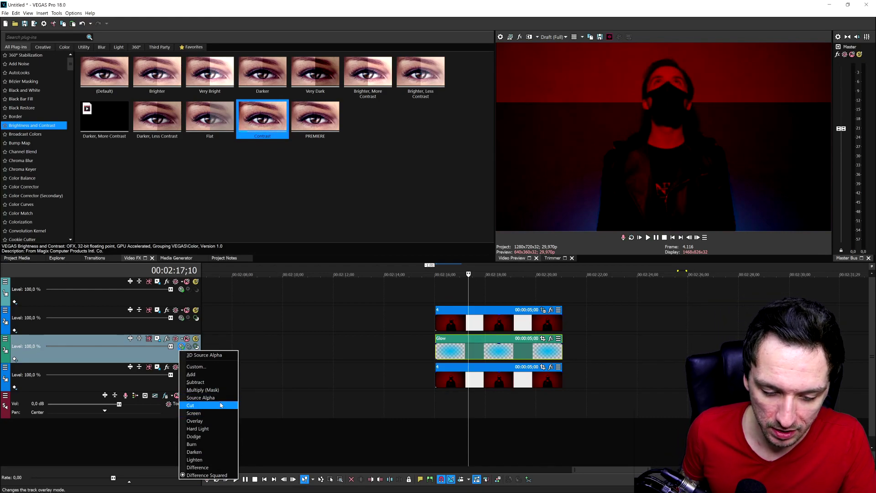
click(220, 382)
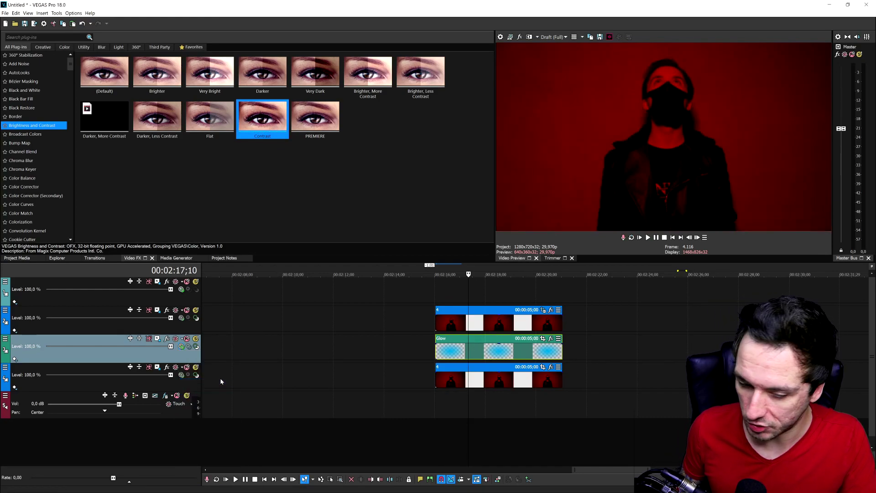
click(181, 346)
click(215, 391)
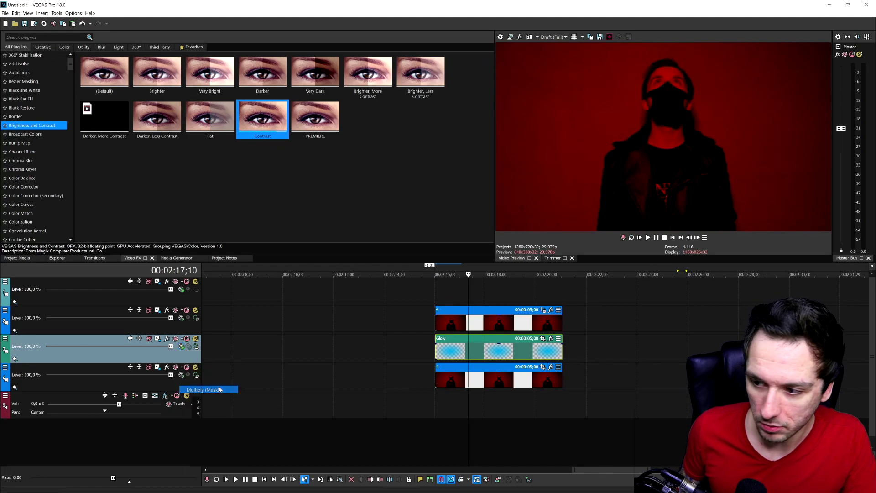
click(181, 346)
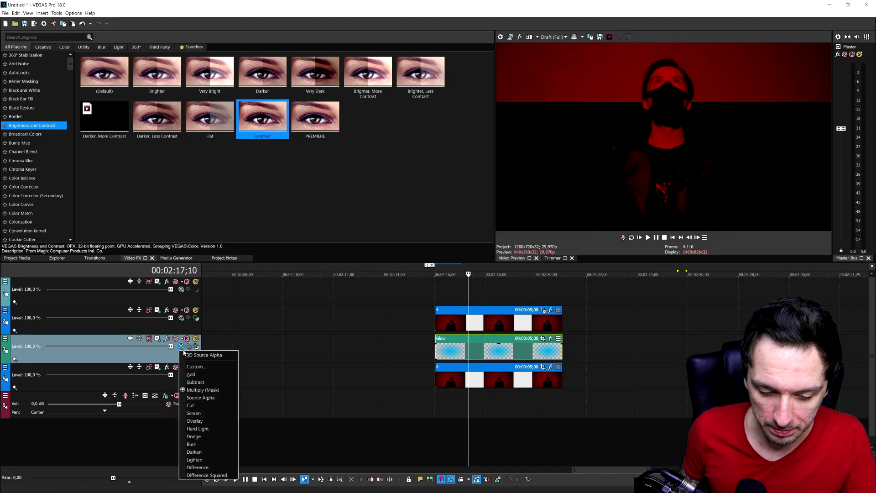
click(211, 398)
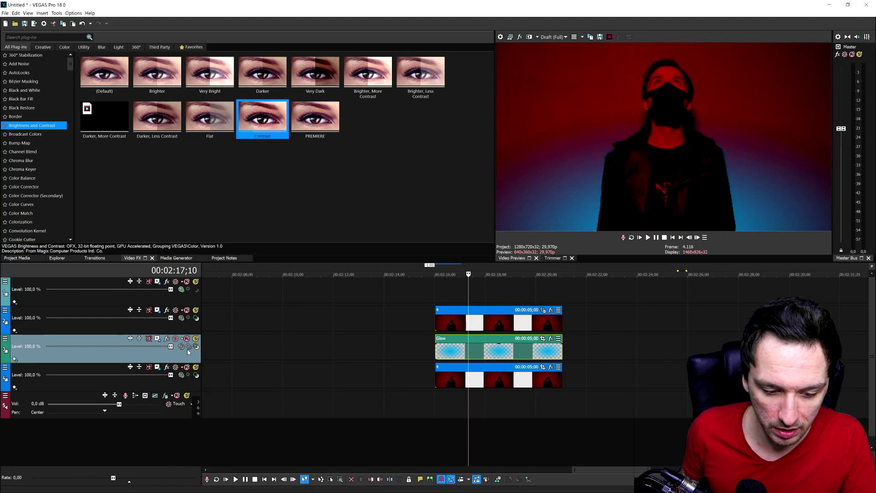
click(187, 350)
click(217, 408)
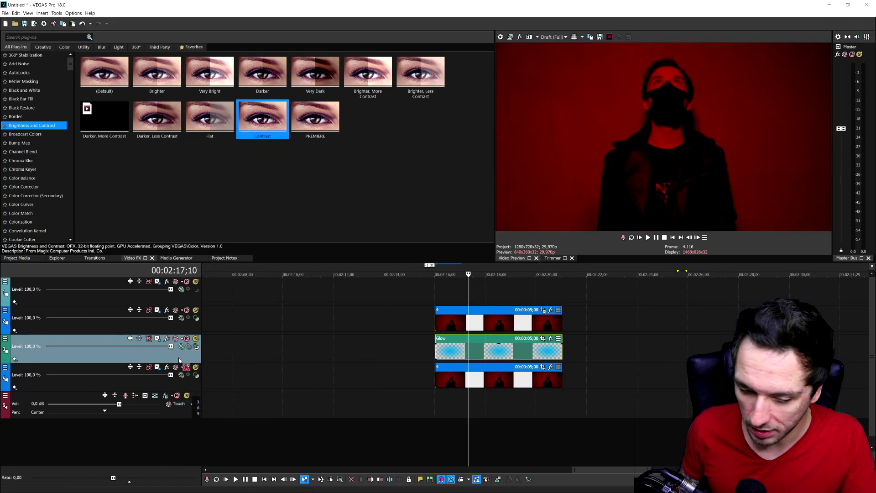
click(197, 375)
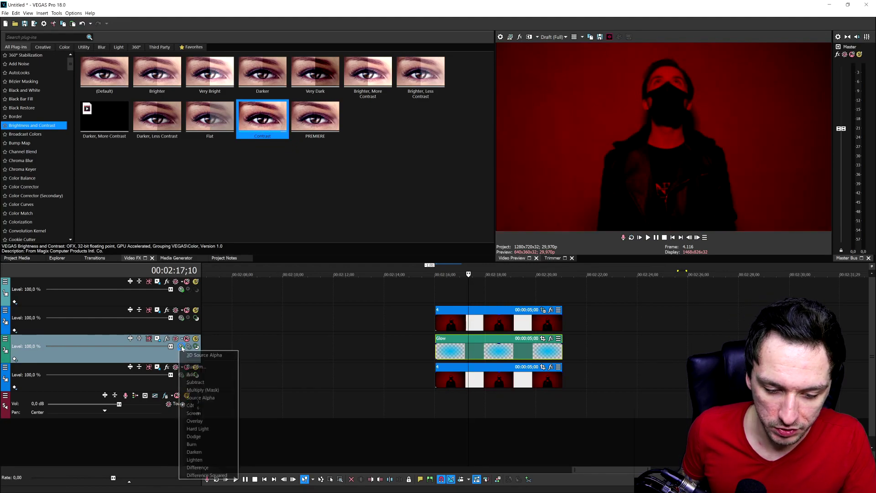
click(212, 415)
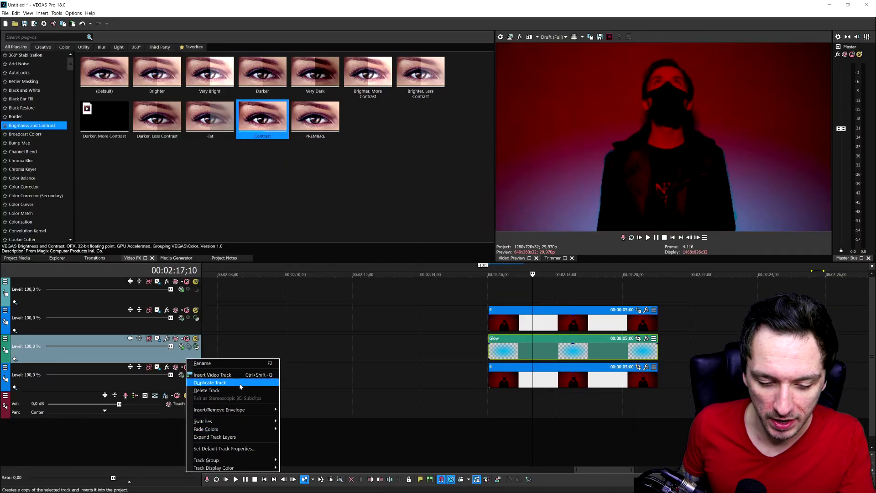
Step: Duplicate the Glow track and set track 3's Track Motion horizontal position to 0
click(240, 382)
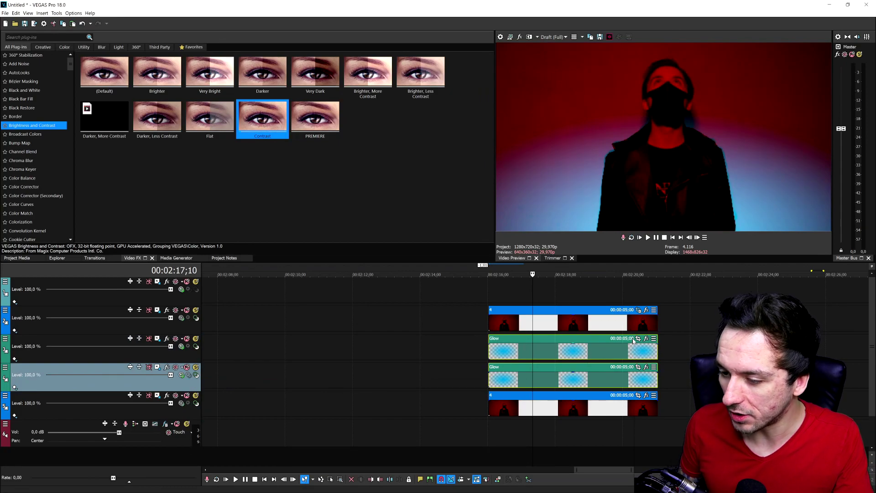
click(587, 358)
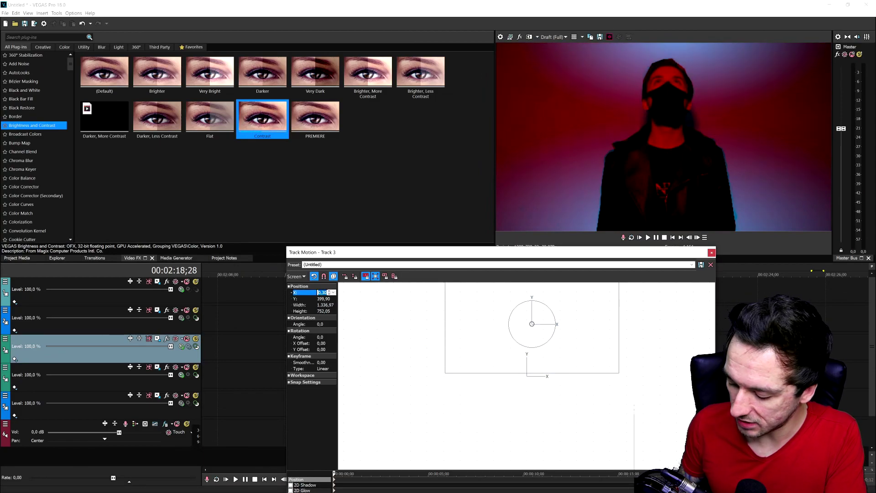
text(0)
key(Return)
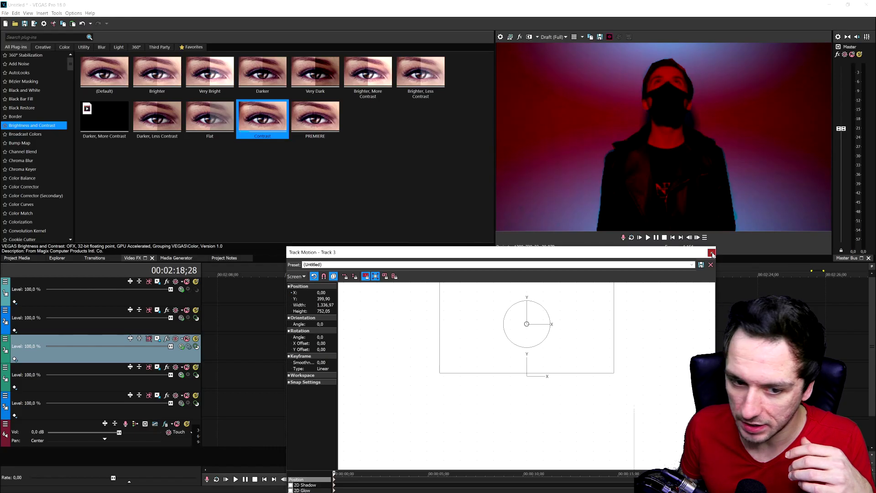
click(712, 253)
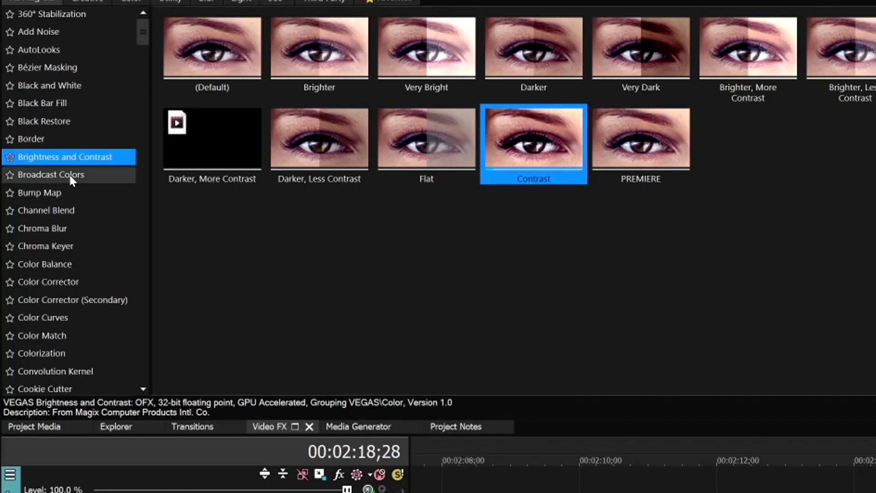
Step: Add Color Corrector (Secondary) to the Glow event and rotate its hue to about 206.7
click(90, 303)
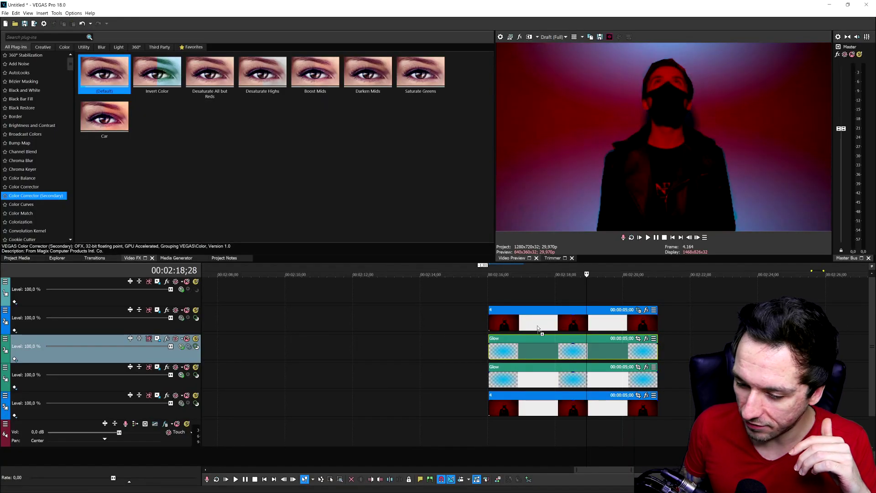
drag(537, 329, 540, 343)
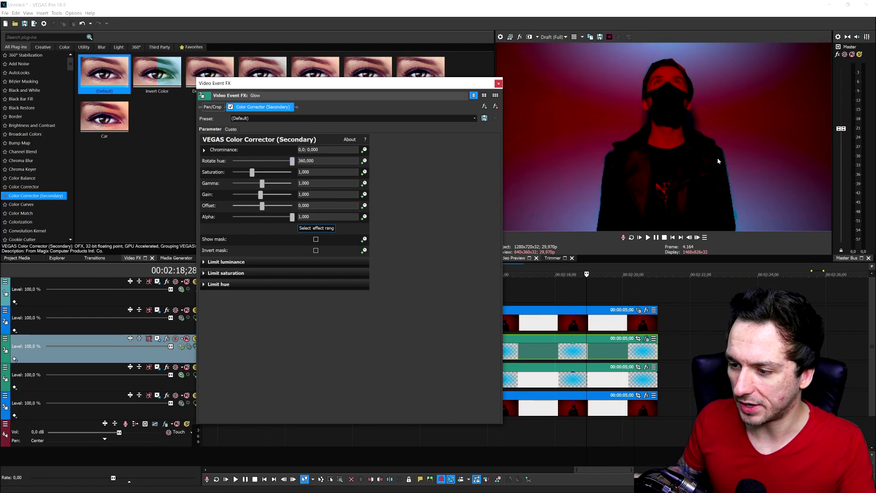
drag(292, 164, 267, 166)
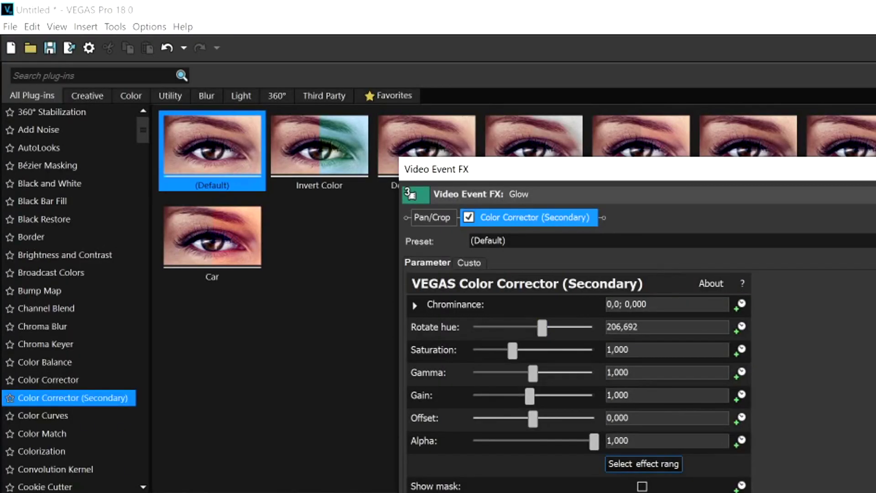
key(Escape)
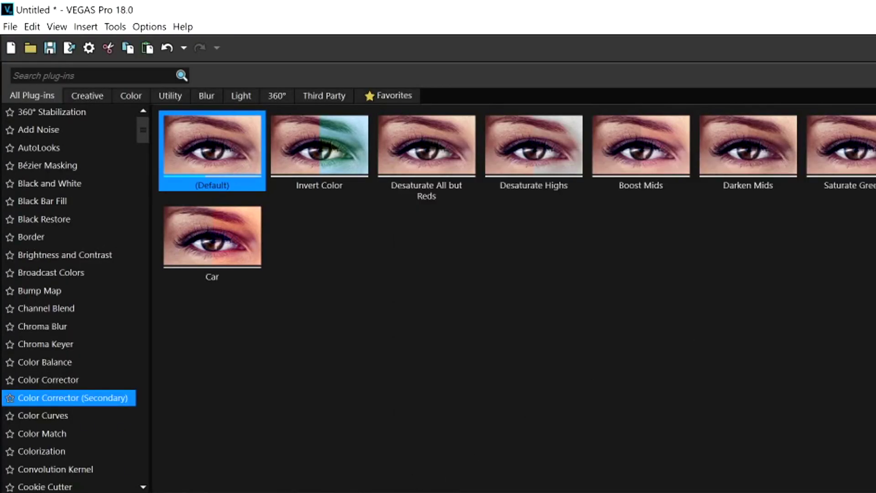
Step: Search 'sha', apply S_Shake to the track 5 clip and its Handheld preset to track 2
click(70, 74)
text(ss)
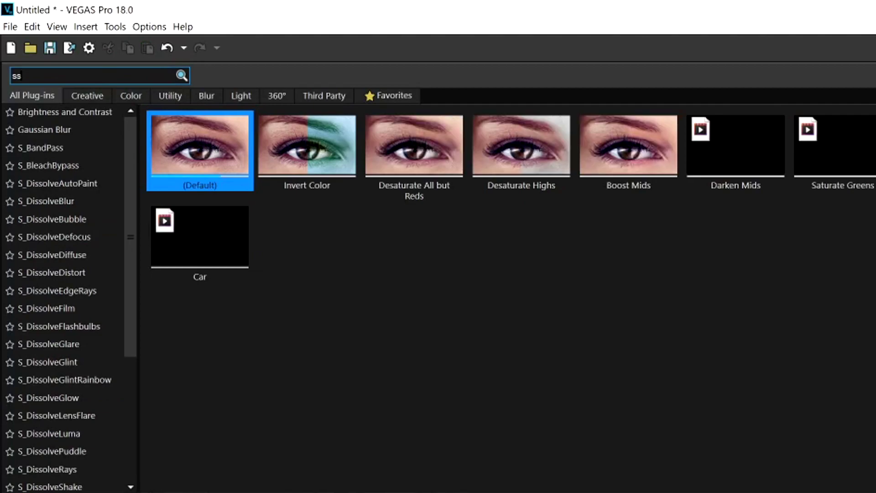
key(BackSpace)
text(ha)
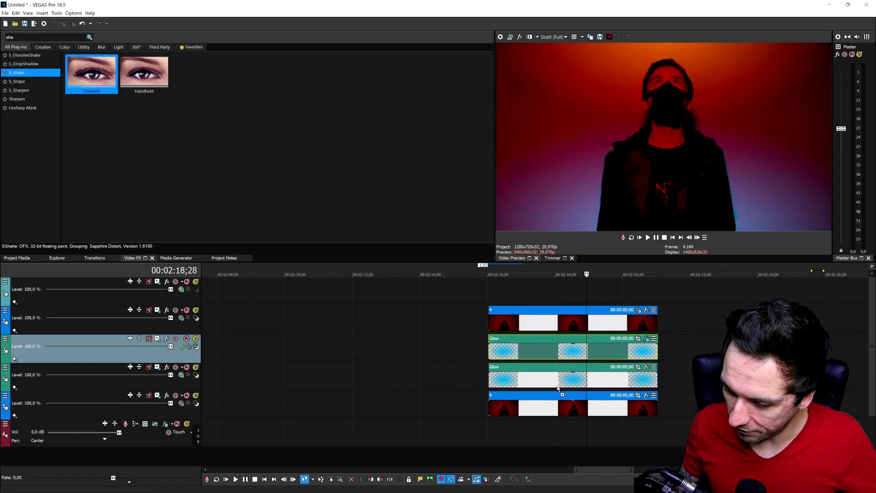
drag(557, 407, 558, 408)
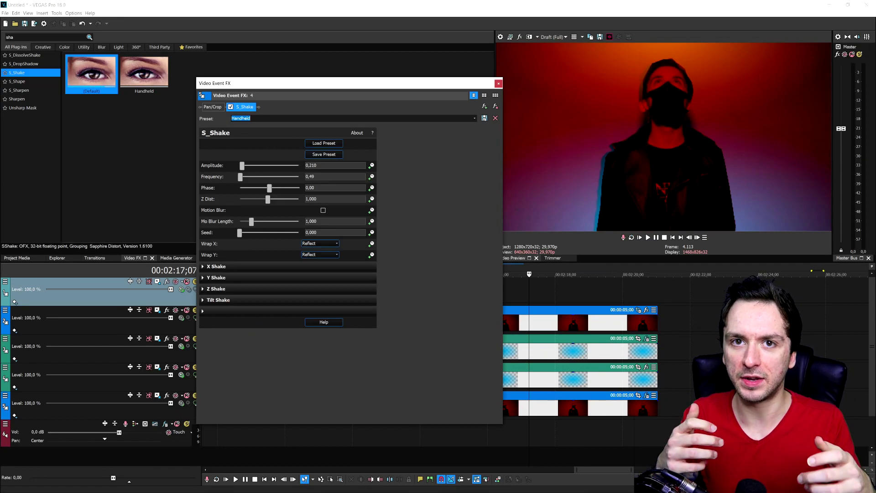
click(501, 83)
drag(556, 324, 556, 325)
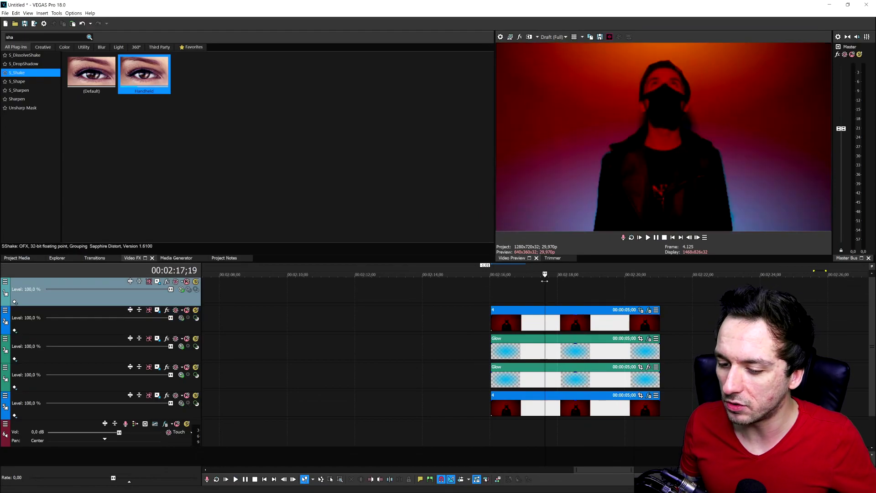
scroll(545, 280, up, 3)
scroll(544, 281, down, 2)
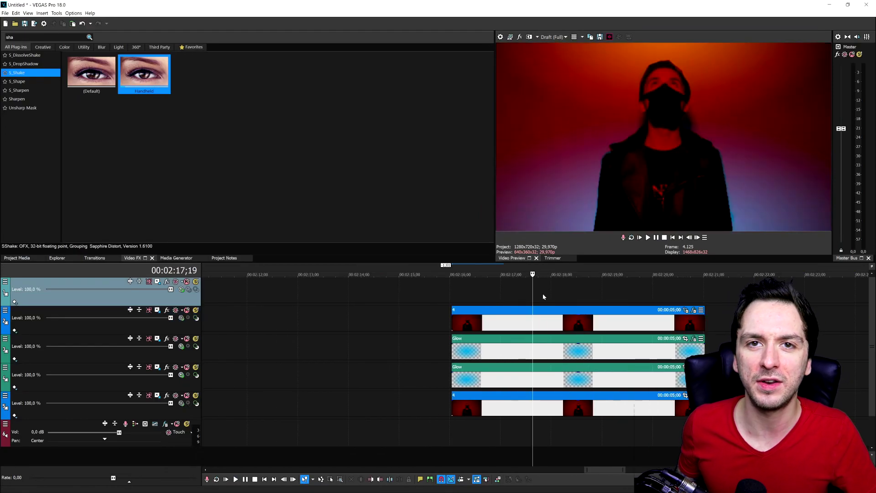